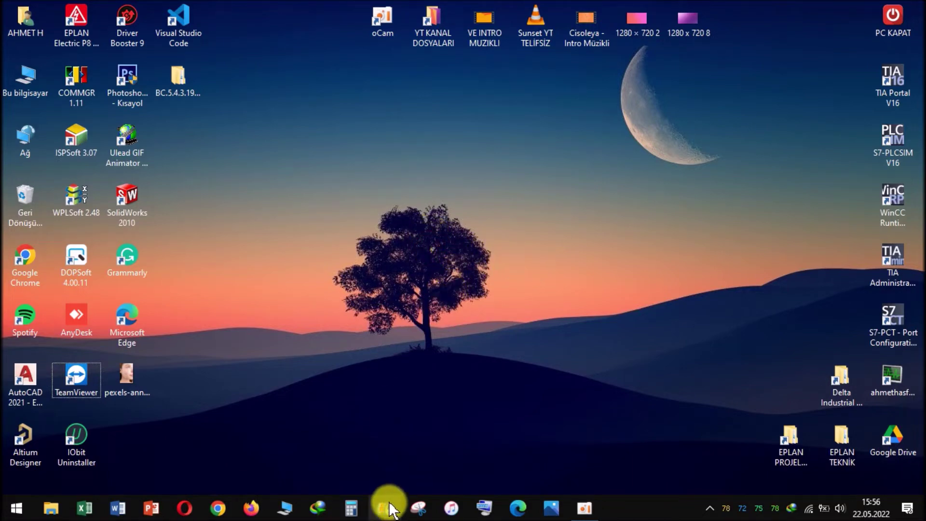
- Find and open the Fotoğraflar app, and start a new blank video project
{"action": "key", "text": "super"}
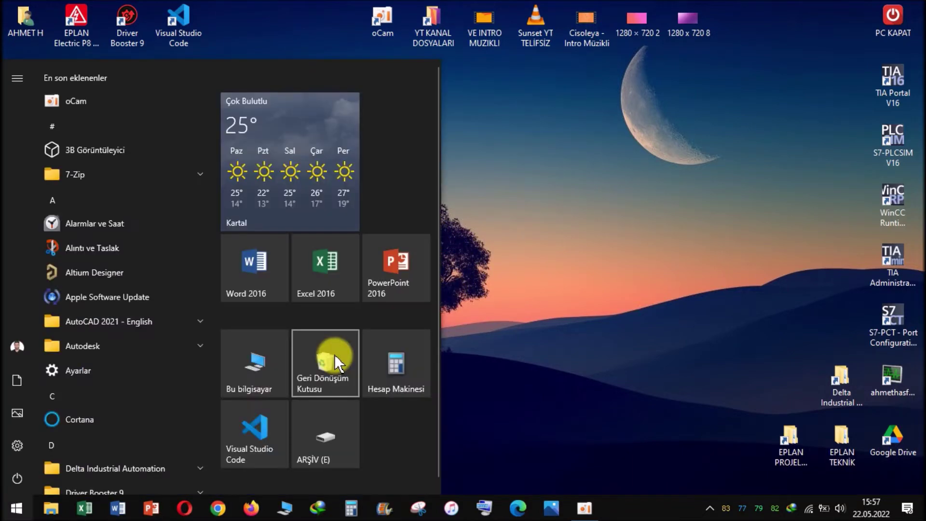
{"action": "type", "text": "fotoğraf"}
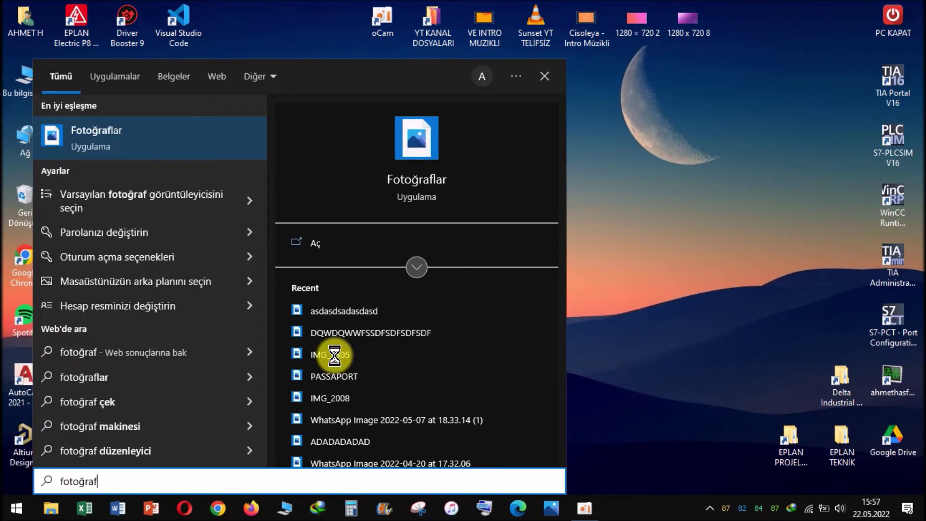
{"action": "left_click", "coordinate": [143, 135]}
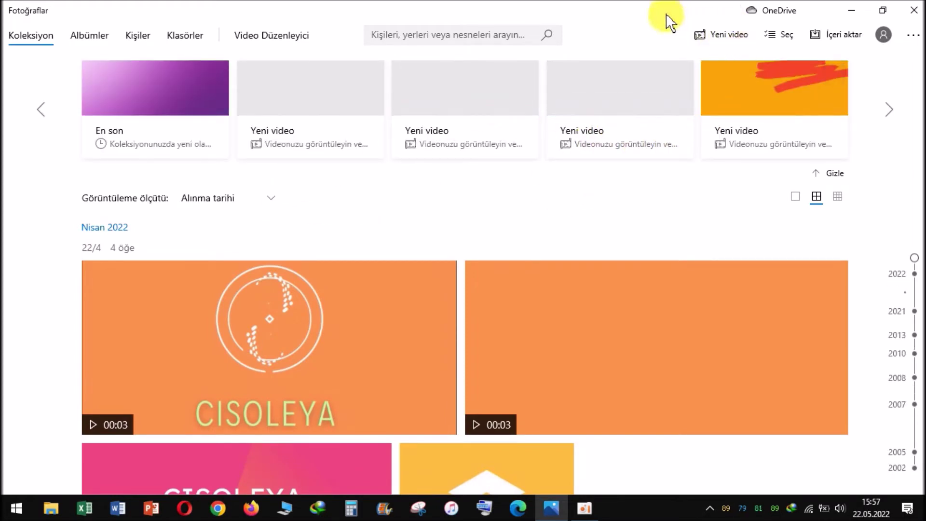
{"action": "left_click", "coordinate": [707, 32]}
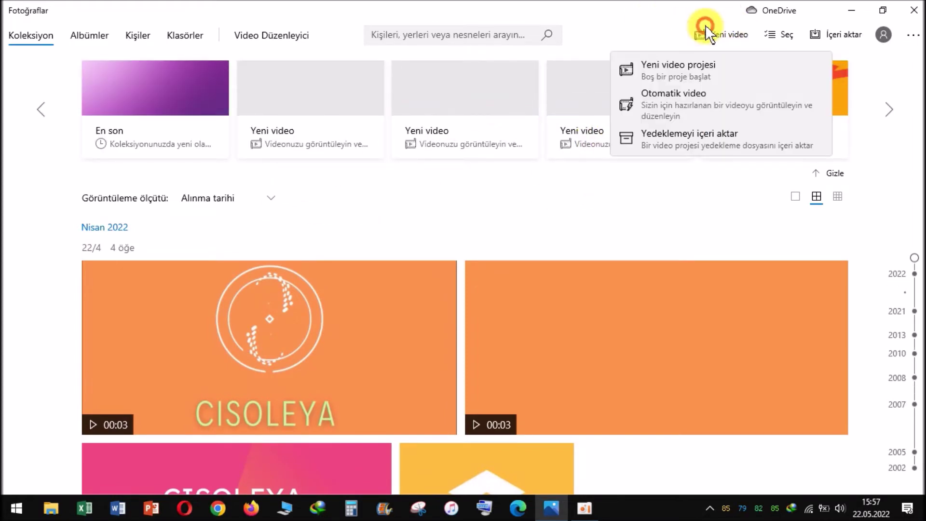
{"action": "left_click", "coordinate": [679, 72]}
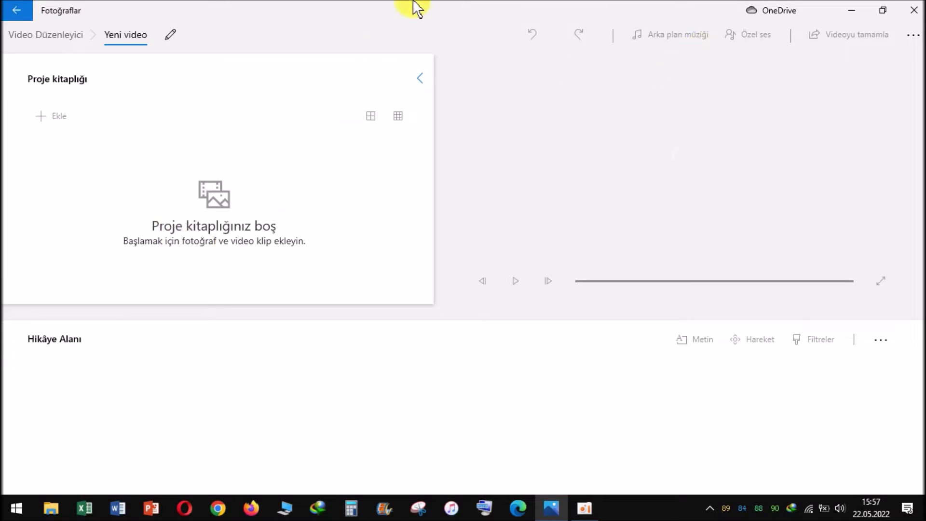
- Name the video project asdasdasdasdasd and shift its restored window aside so the desktop icons are uncovered
{"action": "double_click", "coordinate": [413, 8]}
{"action": "left_click", "coordinate": [438, 62]}
{"action": "type", "text": "asdasdasdasdasd"}
{"action": "left_click", "coordinate": [519, 290]}
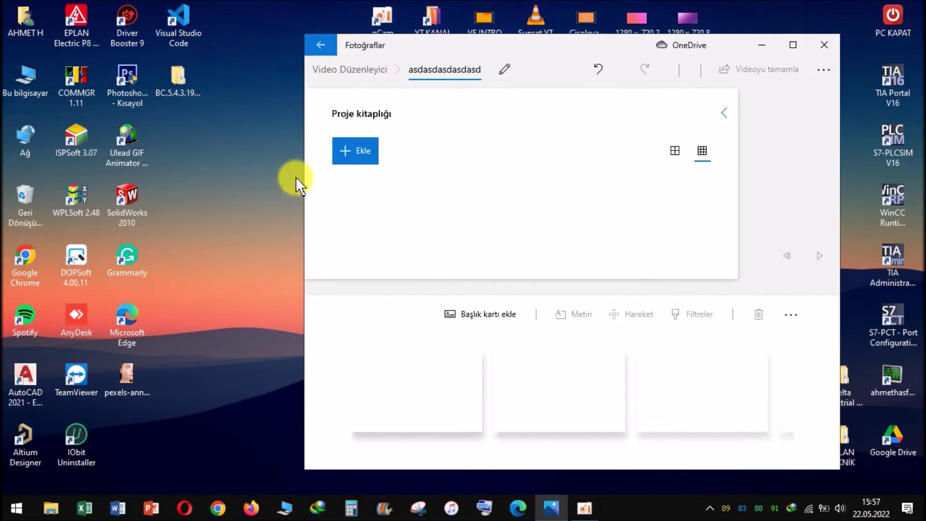
{"action": "left_click_drag", "start_coordinate": [564, 60], "coordinate": [625, 54]}
{"action": "left_click", "coordinate": [256, 275]}
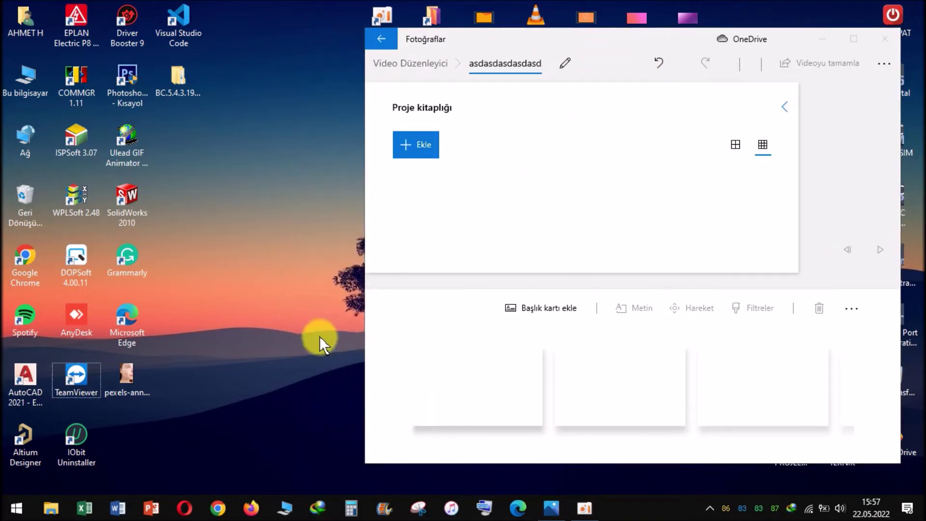
- Open Movie Maker and arrange its window side by side with the Fotoğraflar video project
{"action": "left_click", "coordinate": [385, 508]}
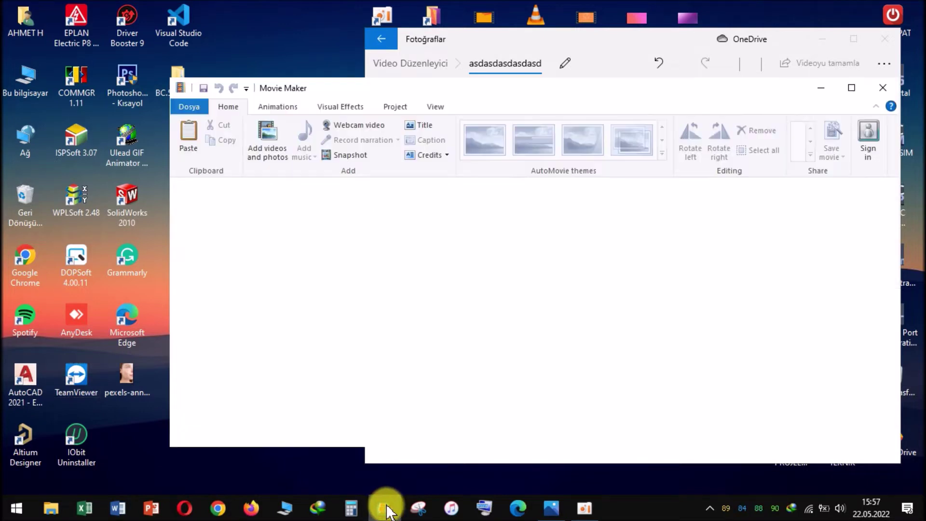
{"action": "left_click", "coordinate": [325, 94]}
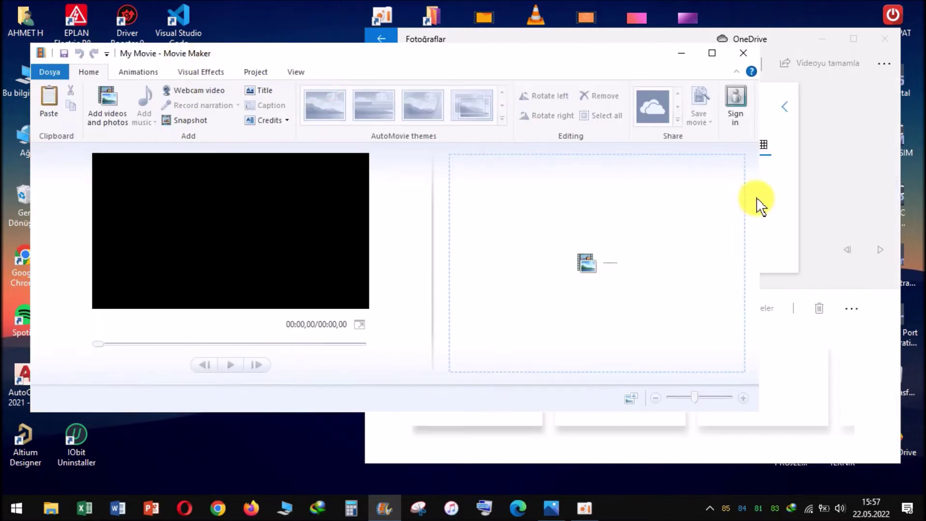
{"action": "left_click_drag", "start_coordinate": [763, 197], "coordinate": [456, 217]}
{"action": "left_click_drag", "start_coordinate": [260, 55], "coordinate": [231, 53]}
{"action": "left_click_drag", "start_coordinate": [559, 38], "coordinate": [923, 34]}
{"action": "left_click", "coordinate": [312, 160]}
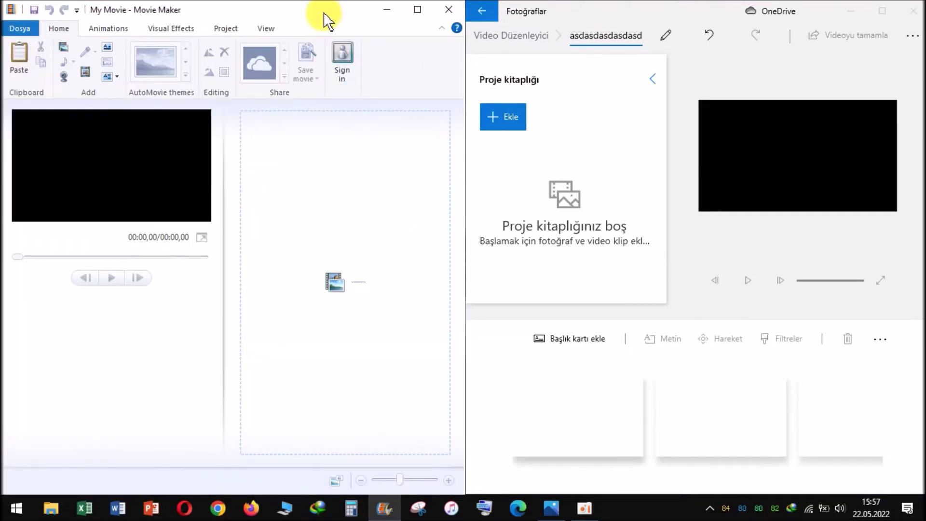
{"action": "left_click", "coordinate": [606, 409]}
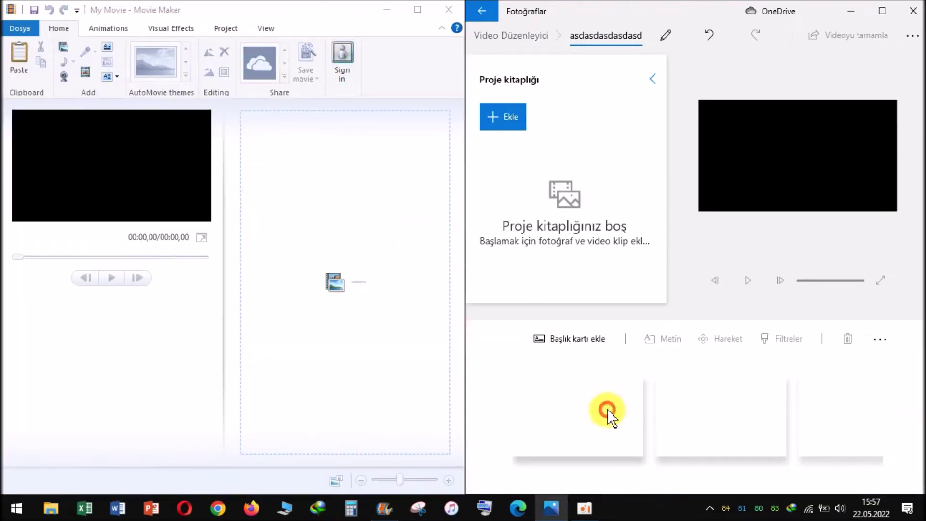
{"action": "left_click", "coordinate": [107, 325]}
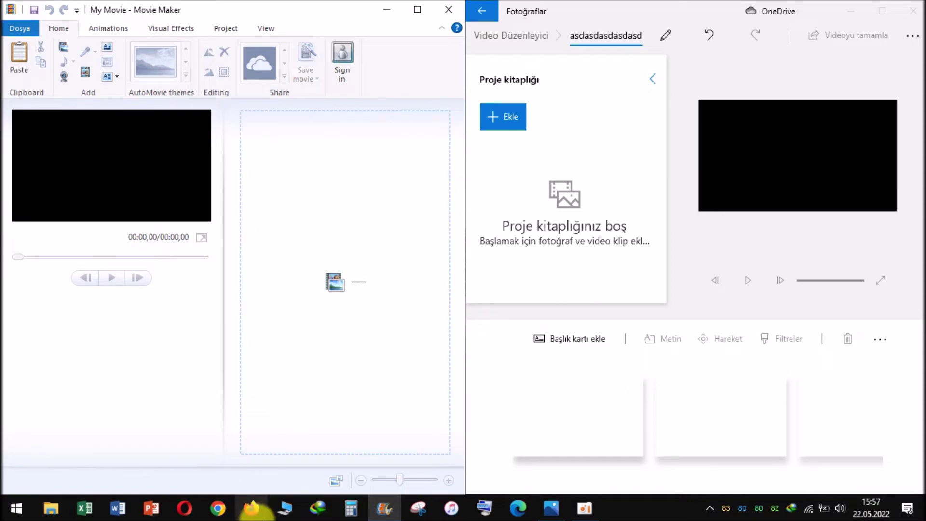
- Open Google Chrome and run a Google image search for "video oluşturma"
{"action": "left_click", "coordinate": [223, 511]}
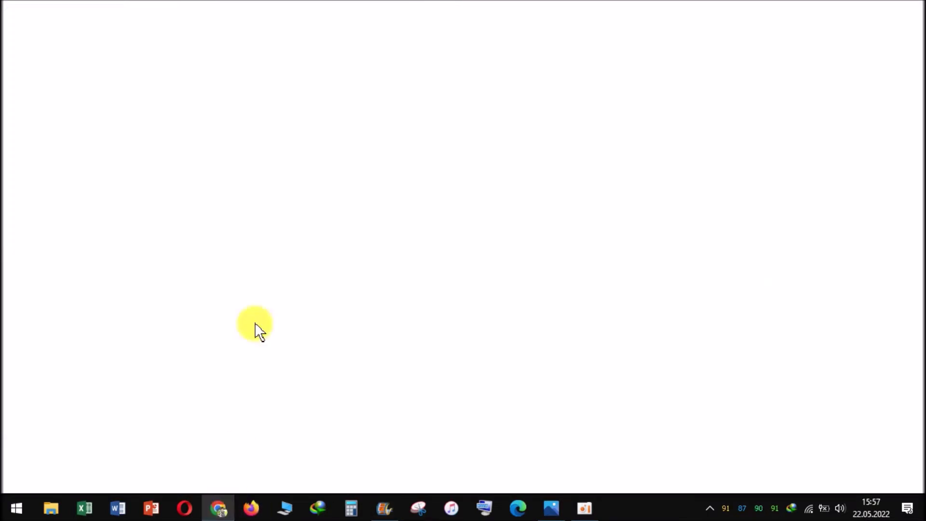
{"action": "left_click", "coordinate": [284, 35]}
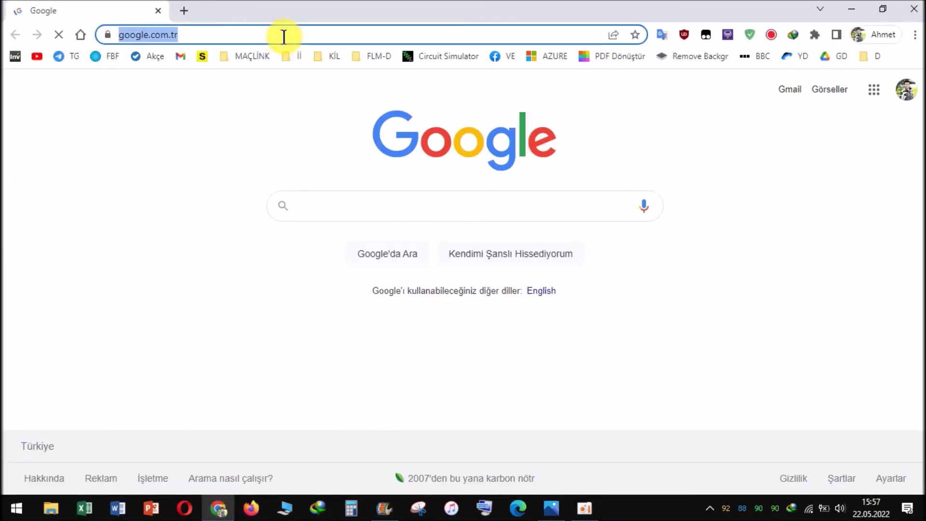
{"action": "type", "text": "video oluşturma"}
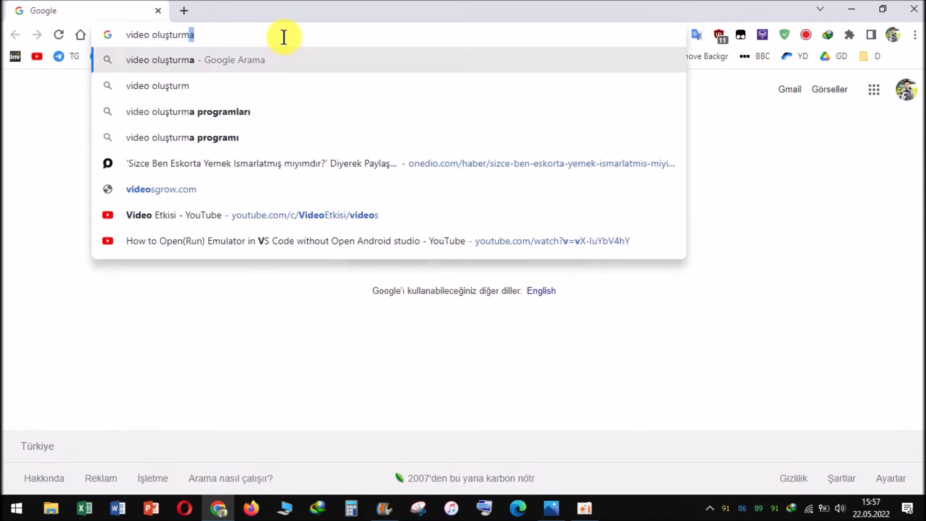
{"action": "key", "text": "Return"}
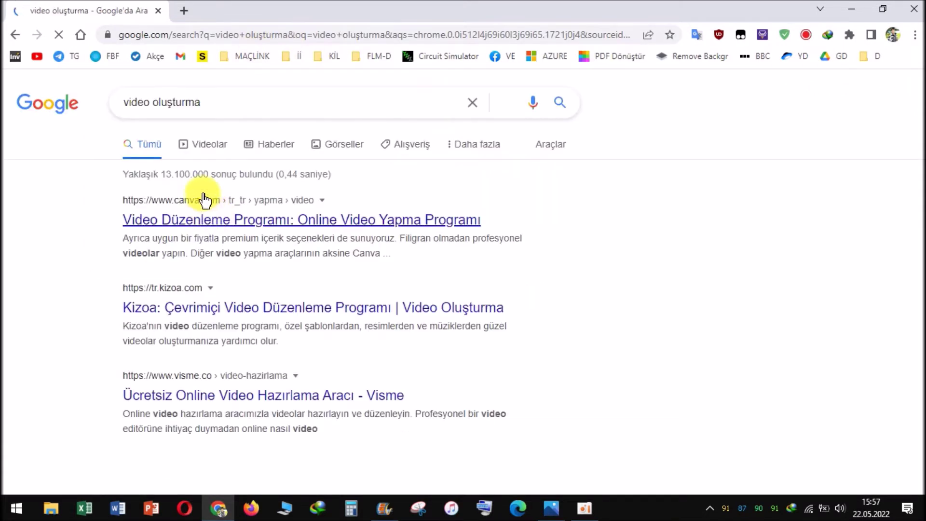
{"action": "left_click", "coordinate": [339, 144]}
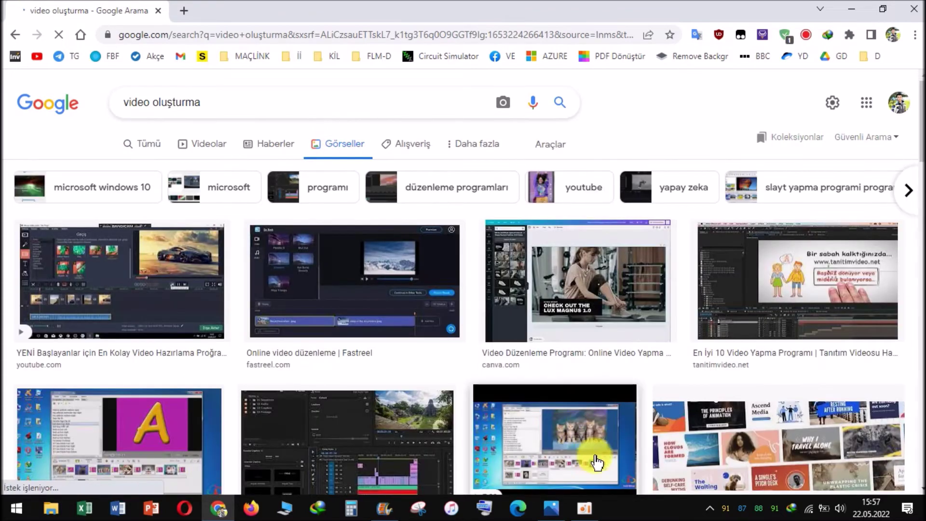
{"action": "left_click", "coordinate": [589, 512]}
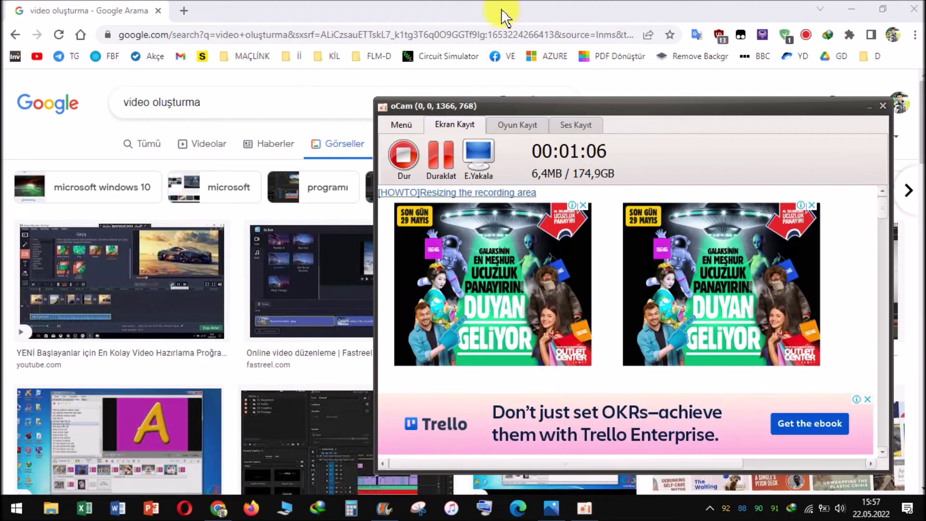
{"action": "left_click", "coordinate": [589, 512]}
- Save the first image result, the Movavi video program screenshot, to the desktop as 1d1d1d1d.jpg
{"action": "left_click", "coordinate": [107, 285]}
{"action": "right_click", "coordinate": [590, 205]}
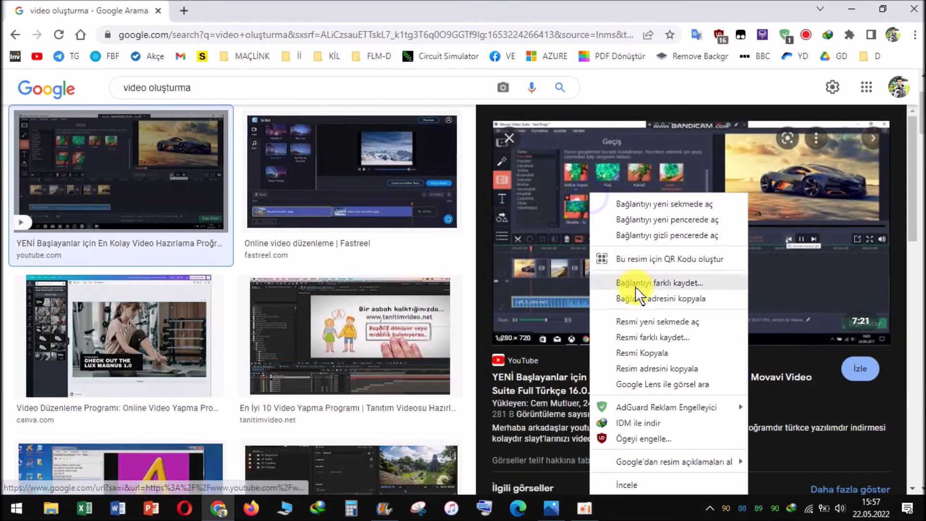
{"action": "left_click", "coordinate": [626, 336]}
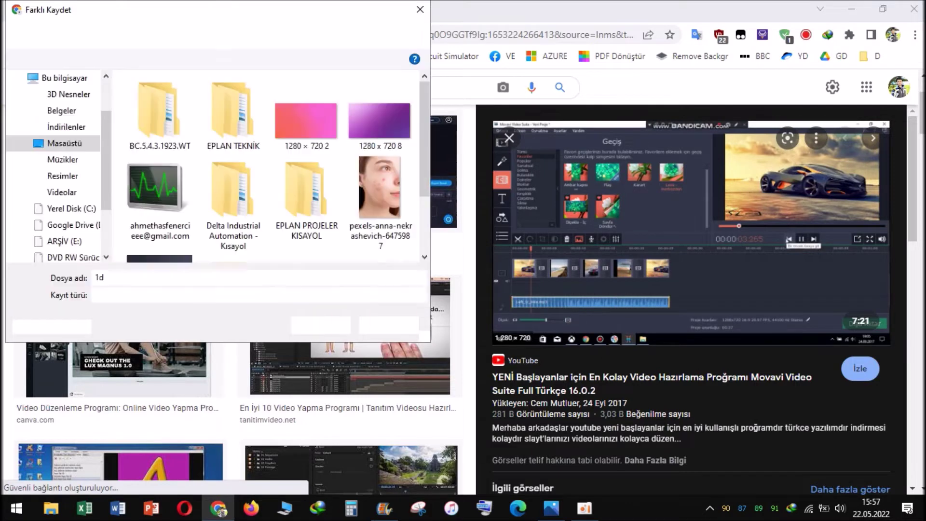
{"action": "left_click", "coordinate": [308, 323]}
- Save the Fastreel online video editing image to the desktop as 1f111f.jpg
{"action": "key", "text": "Right"}
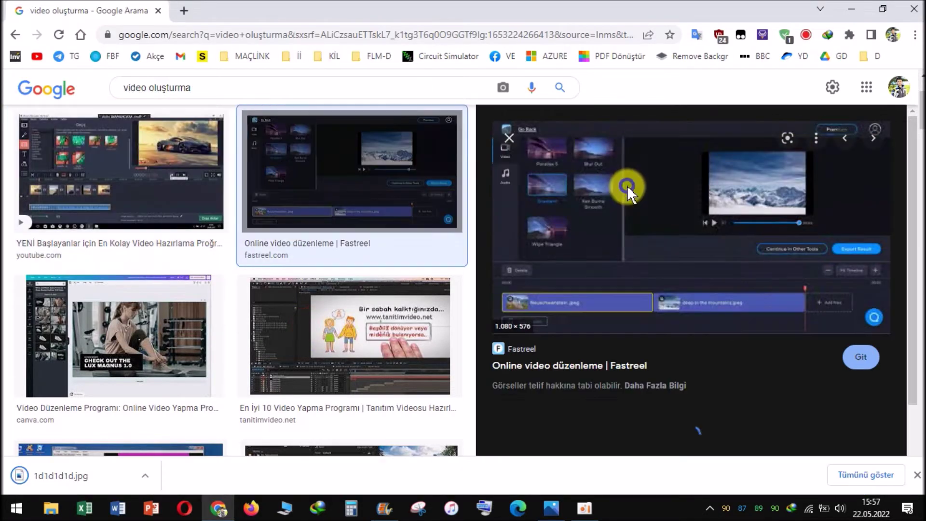
{"action": "right_click", "coordinate": [624, 187]}
{"action": "left_click", "coordinate": [669, 324]}
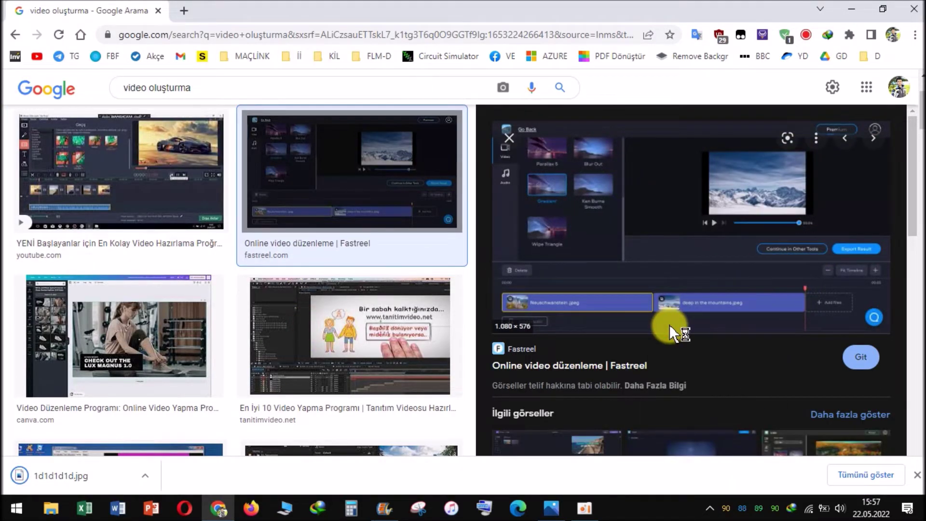
{"action": "type", "text": "1f1f1f1f"}
{"action": "left_click", "coordinate": [320, 324]}
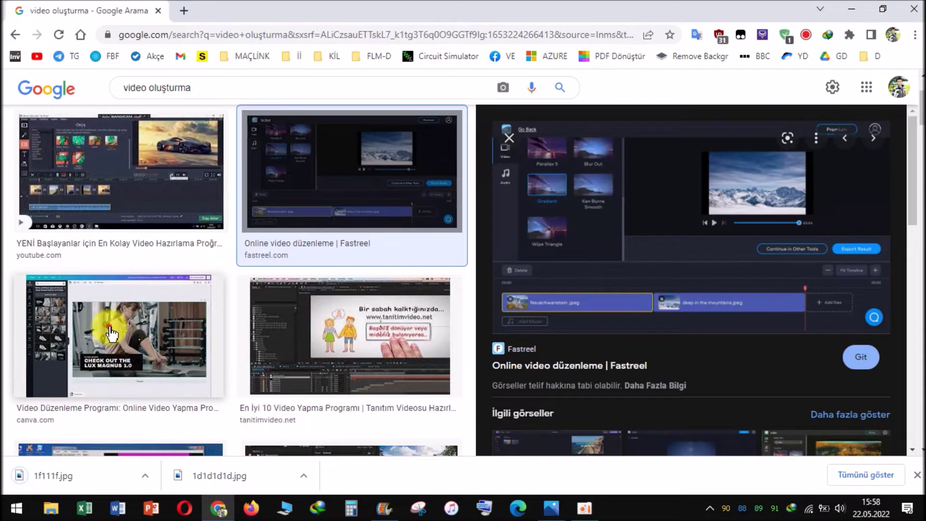
- Save the Canva video editor image to the desktop as the WEBP file 1f1fwdgdfgfdgdfg
{"action": "left_click", "coordinate": [112, 332]}
{"action": "right_click", "coordinate": [646, 170]}
{"action": "left_click", "coordinate": [699, 326]}
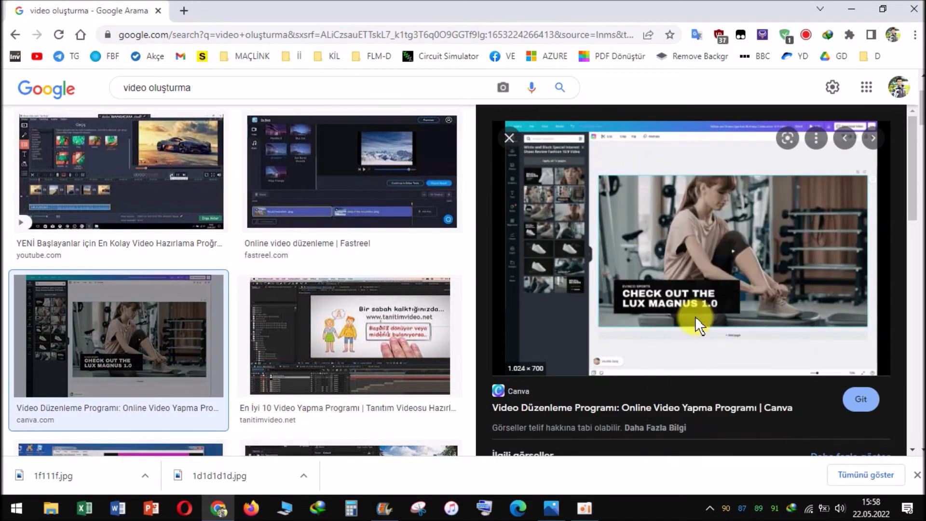
{"action": "type", "text": "1f1fwdgfgfhjfg"}
{"action": "left_click", "coordinate": [281, 294]}
{"action": "left_click", "coordinate": [281, 293]}
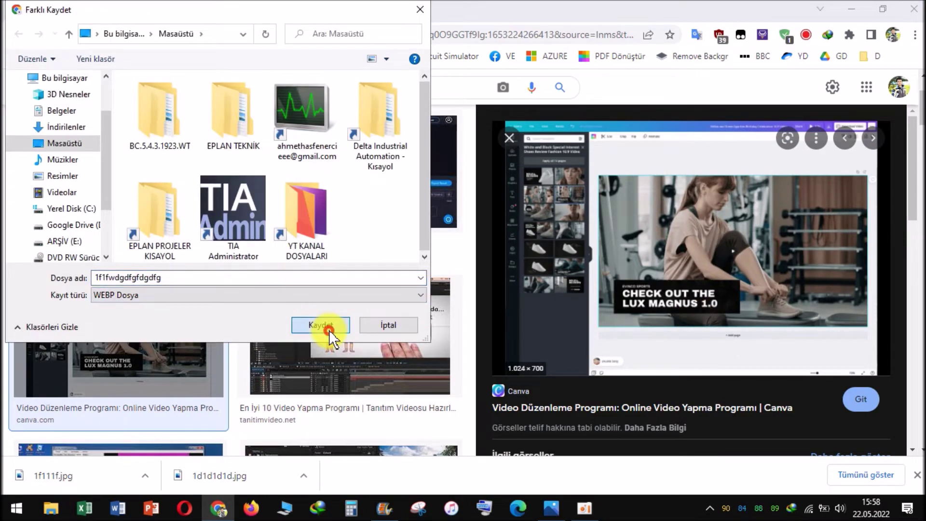
{"action": "left_click", "coordinate": [321, 325]}
- Save the tanitimvideo.net image to the desktop as the WEBP file 1d1f1f
{"action": "left_click", "coordinate": [326, 364]}
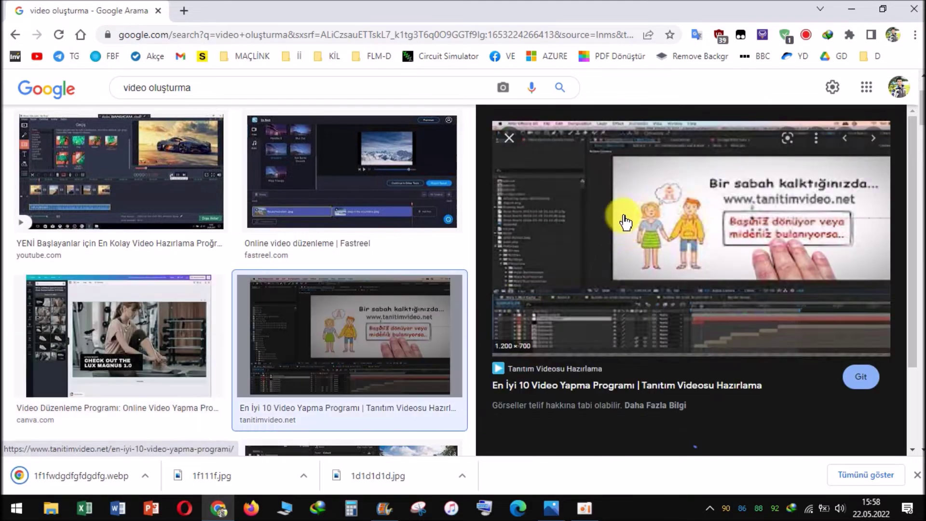
{"action": "right_click", "coordinate": [622, 212]}
{"action": "left_click", "coordinate": [689, 337]}
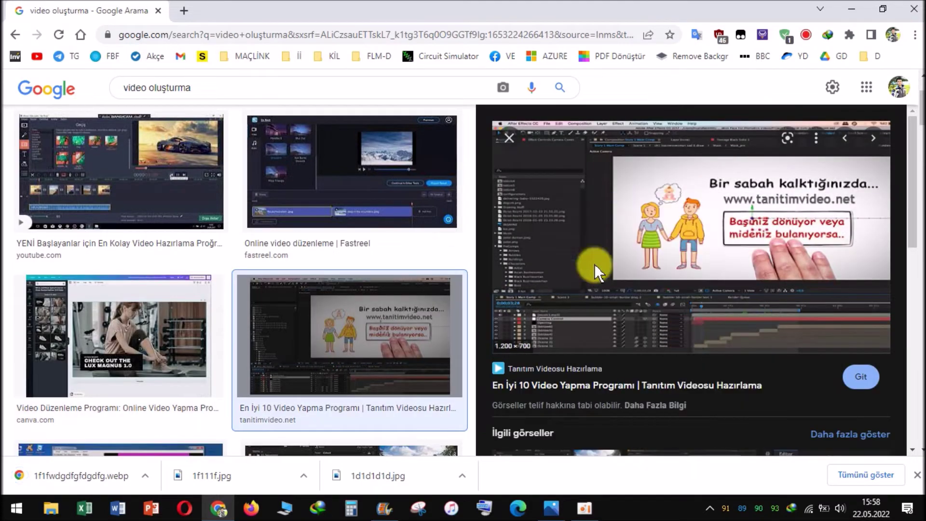
{"action": "type", "text": "1d1f1f"}
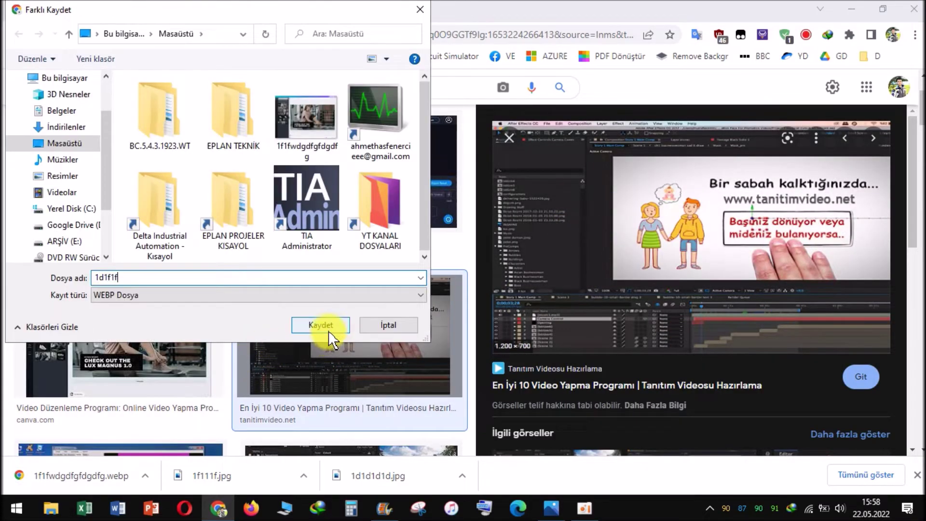
{"action": "left_click", "coordinate": [328, 331]}
- Exit Chrome despite the pending download, and move the Movie Maker window clear of the saved desktop images
{"action": "left_click", "coordinate": [914, 9]}
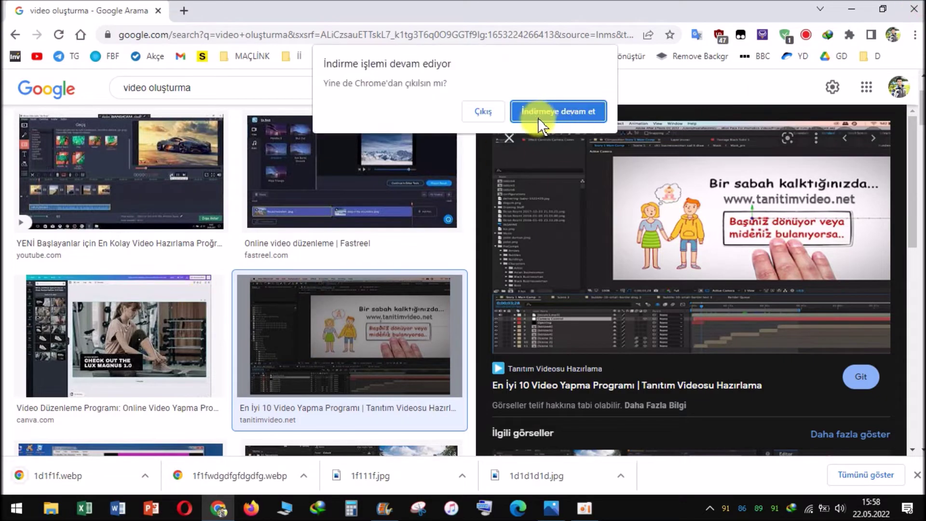
{"action": "left_click", "coordinate": [482, 112]}
{"action": "left_click_drag", "start_coordinate": [328, 10], "coordinate": [624, 50]}
{"action": "left_click", "coordinate": [228, 287]}
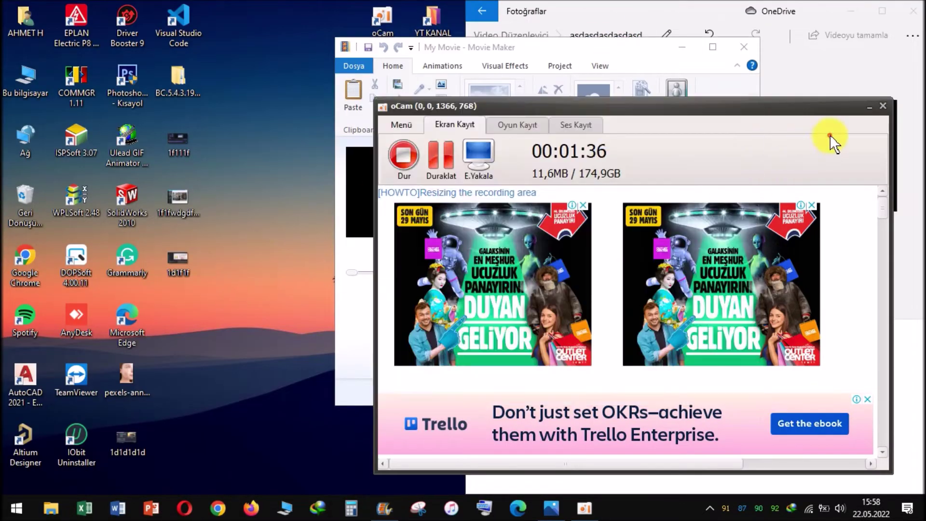
{"action": "left_click", "coordinate": [869, 106]}
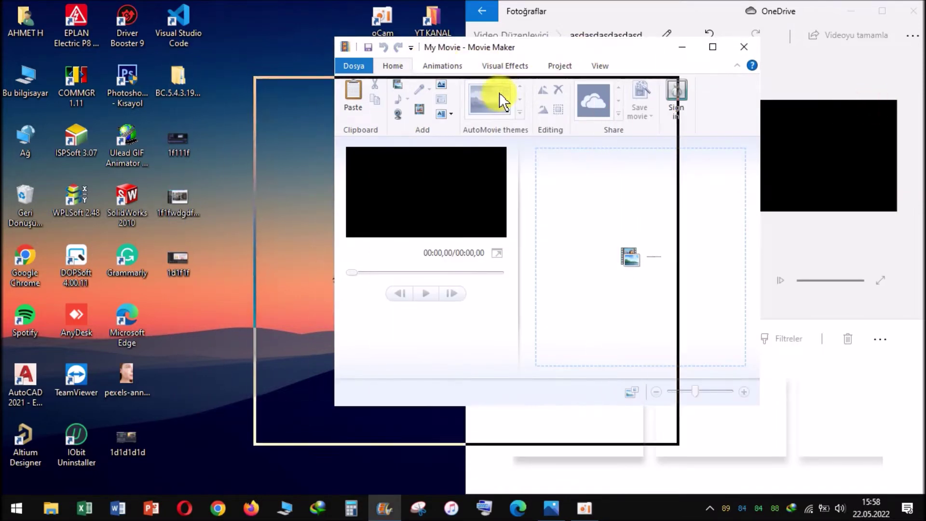
{"action": "left_click", "coordinate": [748, 24]}
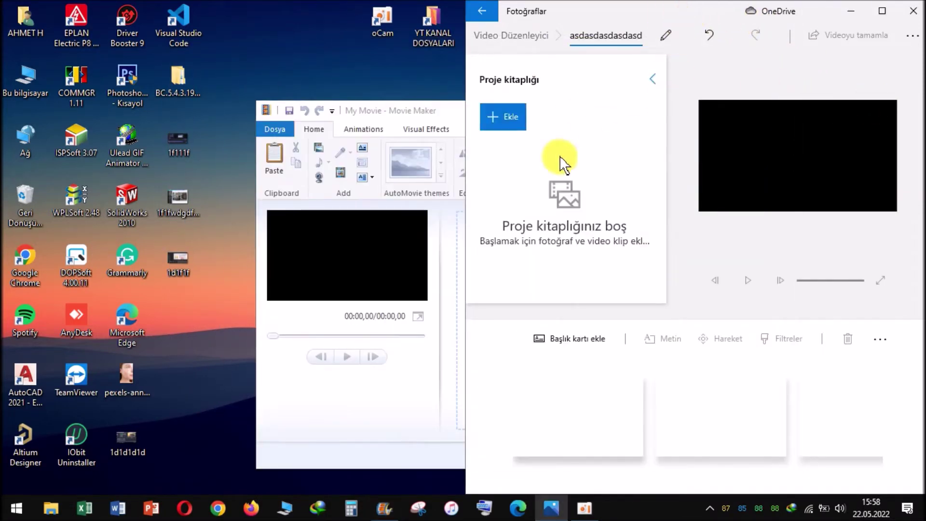
- Close the Fotoğraflar video project and dock Movie Maker to half the screen beside the desktop images
{"action": "double_click", "coordinate": [609, 13]}
{"action": "double_click", "coordinate": [422, 7]}
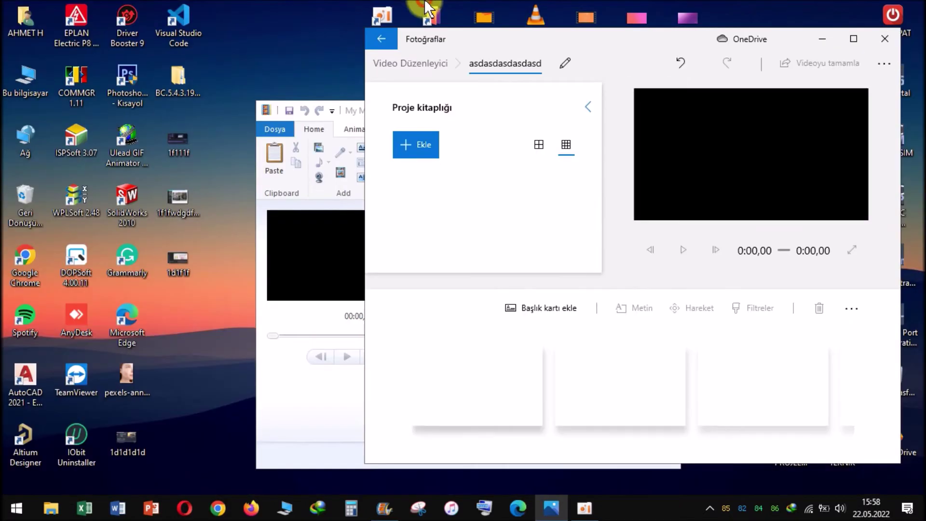
{"action": "left_click_drag", "start_coordinate": [534, 40], "coordinate": [504, 139]}
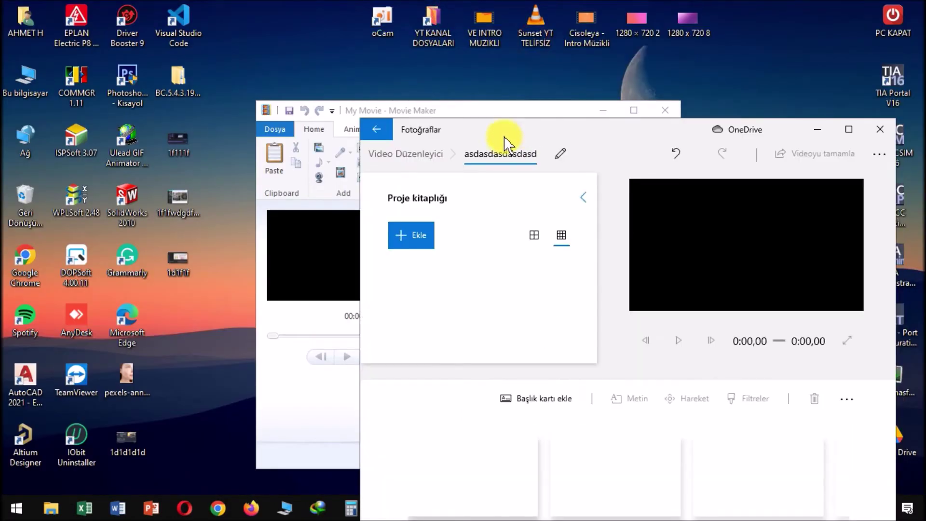
{"action": "left_click", "coordinate": [438, 111]}
{"action": "left_click", "coordinate": [704, 169]}
{"action": "left_click", "coordinate": [882, 130]}
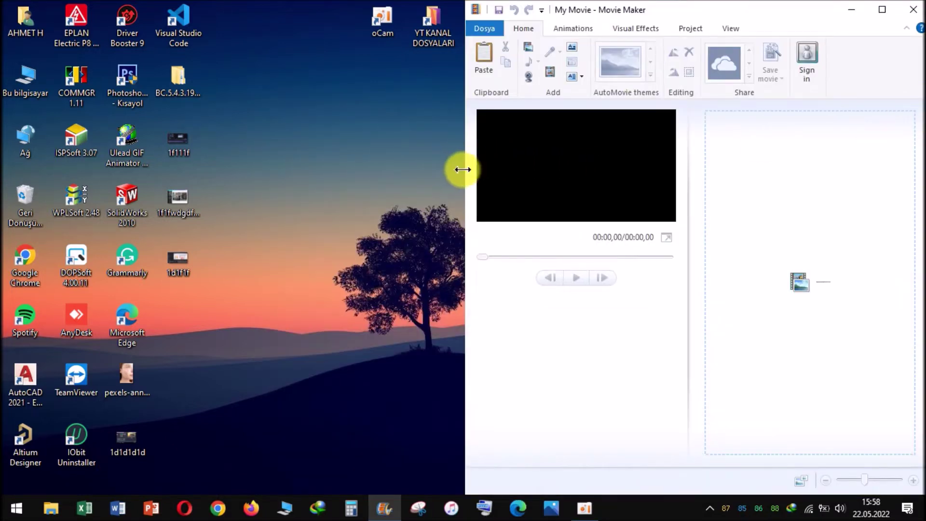
- Widen the Movie Maker window, add the five saved desktop images to the storyboard, and preview several of them
{"action": "left_click_drag", "start_coordinate": [462, 170], "coordinate": [268, 175]}
{"action": "left_click_drag", "start_coordinate": [193, 343], "coordinate": [183, 140]}
{"action": "left_click_drag", "start_coordinate": [176, 358], "coordinate": [759, 239]}
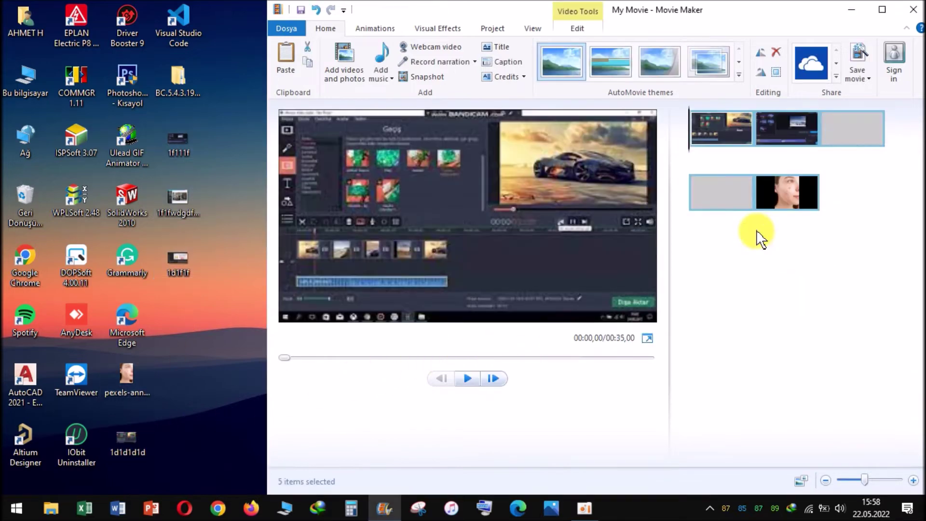
{"action": "left_click", "coordinate": [720, 143]}
{"action": "left_click", "coordinate": [838, 127]}
{"action": "left_click", "coordinate": [728, 189]}
{"action": "left_click", "coordinate": [790, 183]}
- Undock the window to reveal the desktop files and add the VE INTRO MUZIKLI clip at both the start and end of the storyboard
{"action": "left_click_drag", "start_coordinate": [578, 10], "coordinate": [487, 112]}
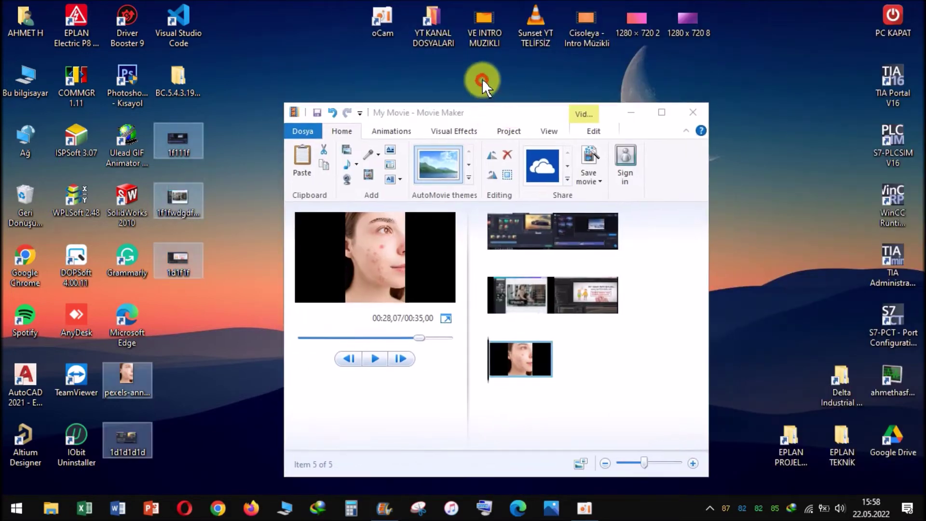
{"action": "left_click_drag", "start_coordinate": [484, 6], "coordinate": [503, 200]}
{"action": "left_click_drag", "start_coordinate": [482, 19], "coordinate": [635, 360]}
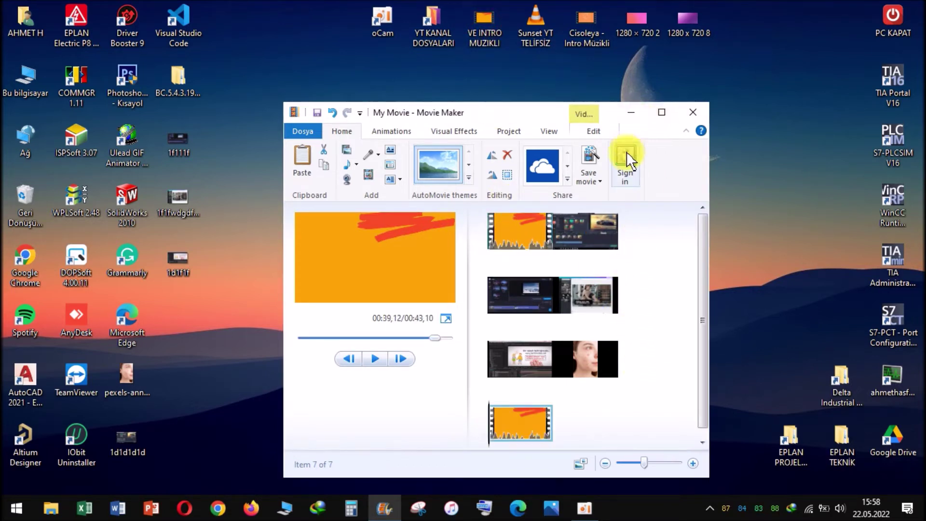
- Add the Sunset YT TELİFSİZ music under the clips from the first image onward, and preview it in the maximized window
{"action": "left_click_drag", "start_coordinate": [537, 33], "coordinate": [551, 254]}
{"action": "left_click", "coordinate": [662, 112]}
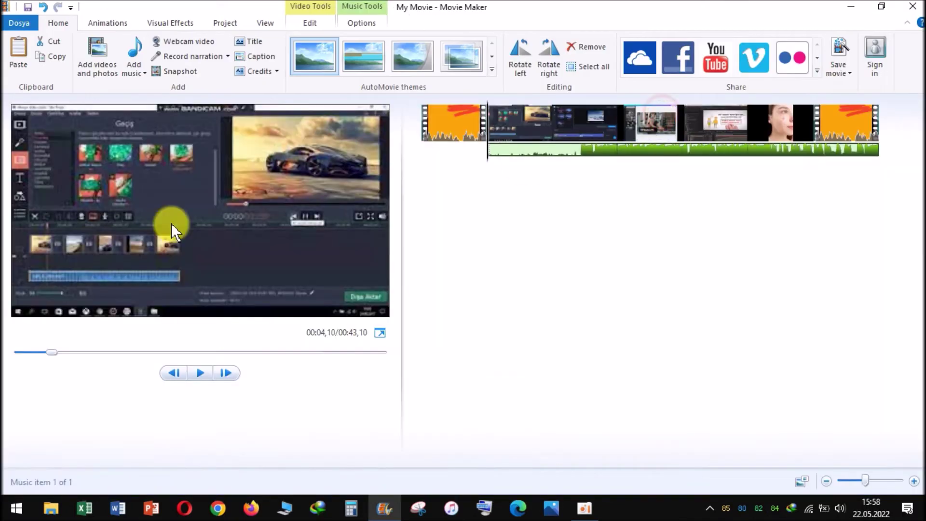
{"action": "left_click", "coordinate": [195, 372]}
{"action": "left_click", "coordinate": [838, 512]}
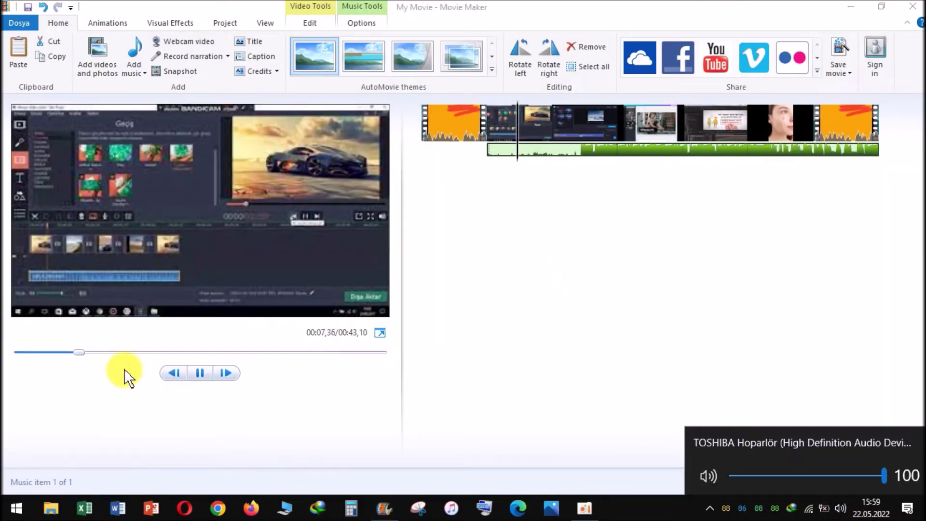
{"action": "left_click_drag", "start_coordinate": [95, 354], "coordinate": [18, 372]}
- Apply the X-shaped transition and the automatic pan and zoom effect to all storyboard items
{"action": "left_click", "coordinate": [515, 120]}
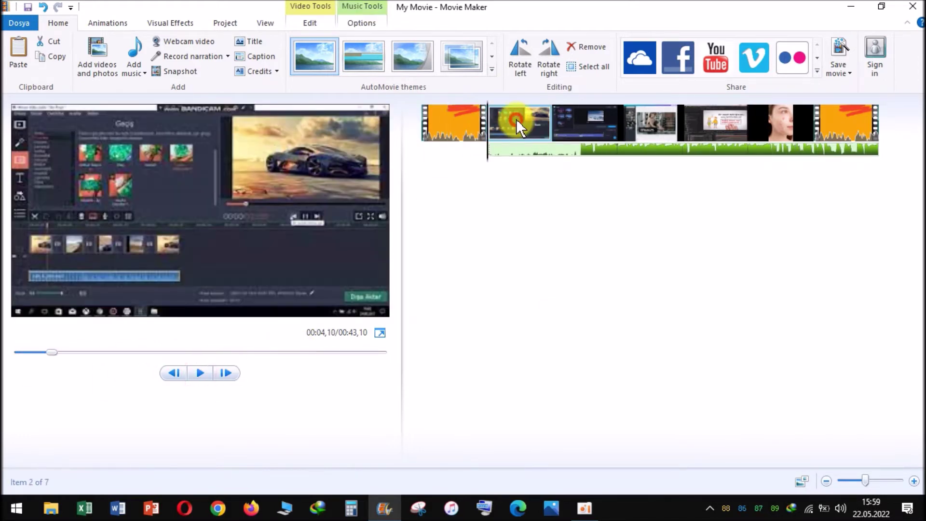
{"action": "key", "text": "ctrl+a"}
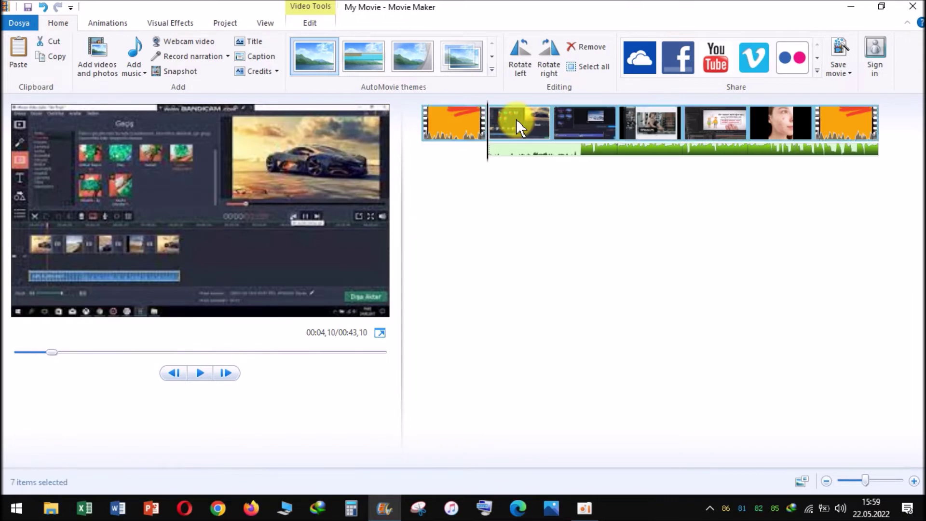
{"action": "left_click", "coordinate": [120, 22]}
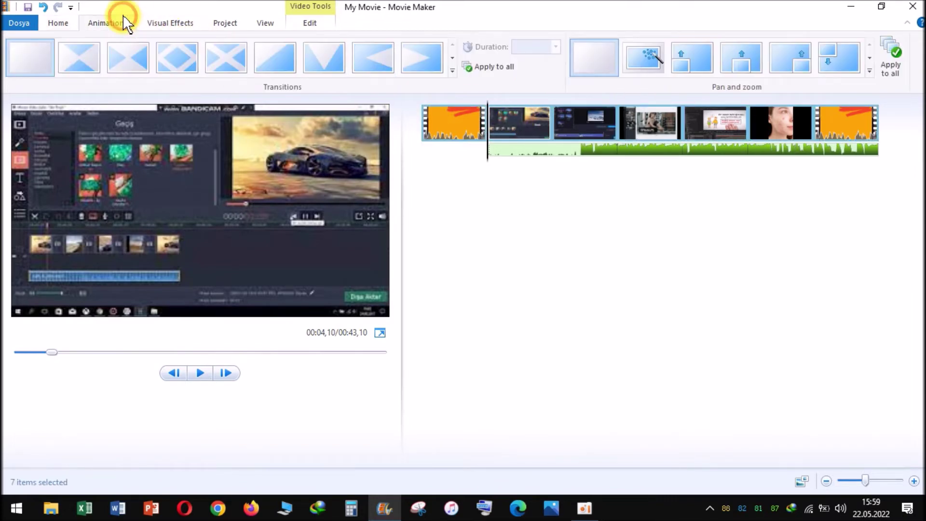
{"action": "left_click", "coordinate": [227, 57]}
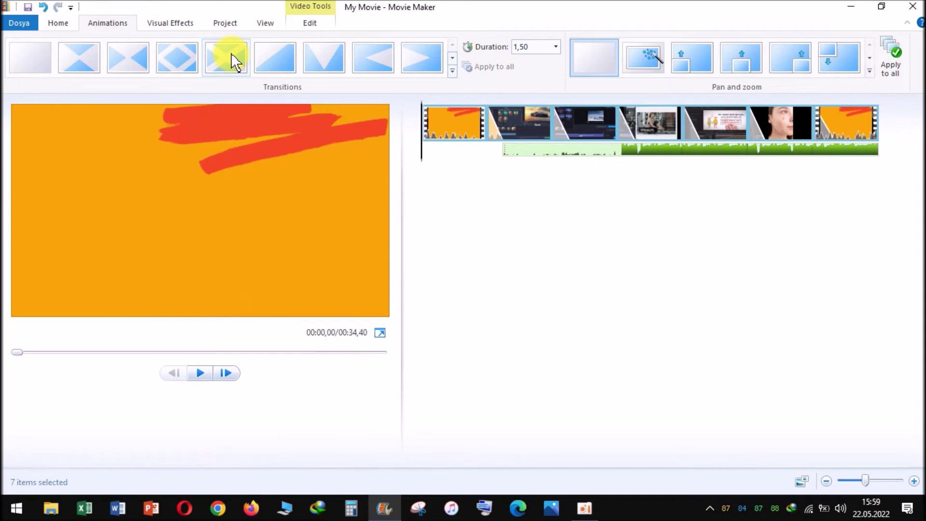
{"action": "left_click", "coordinate": [646, 58]}
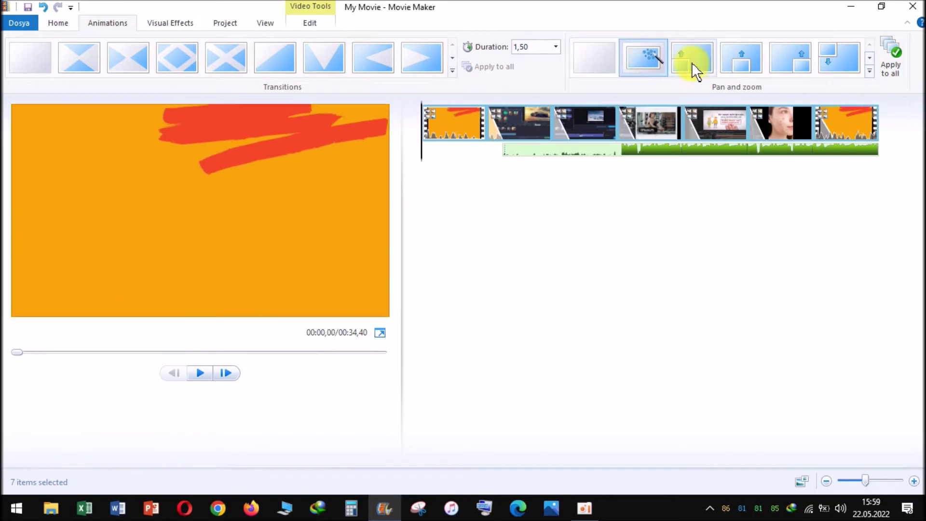
- Play back the movie to review the transitions and pan and zoom effects, skipping ahead to the tanitimvideo.net image
{"action": "left_click", "coordinate": [205, 371]}
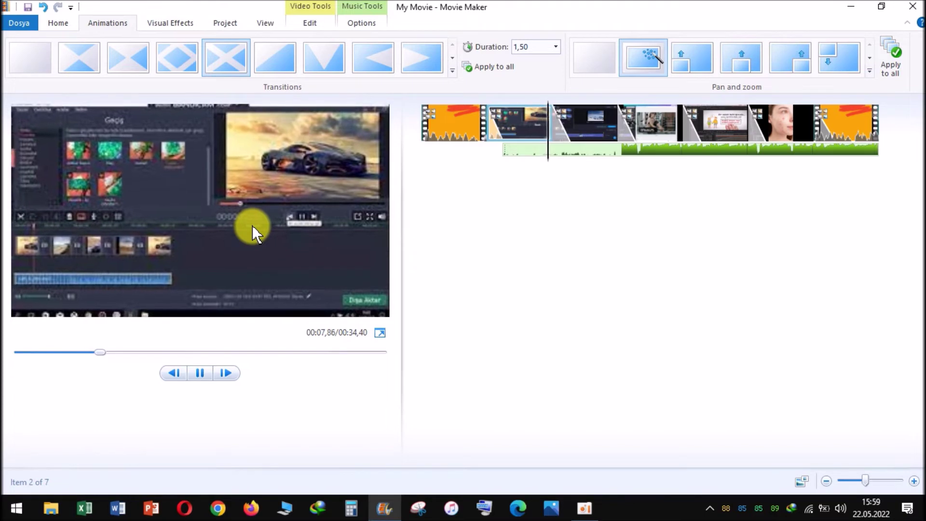
{"action": "left_click", "coordinate": [585, 507]}
{"action": "left_click", "coordinate": [620, 6]}
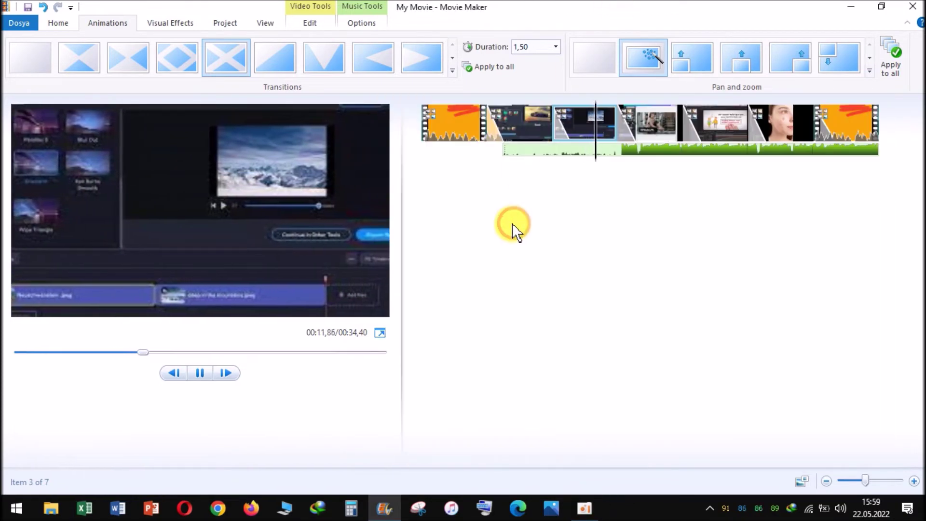
{"action": "left_click_drag", "start_coordinate": [229, 353], "coordinate": [265, 356]}
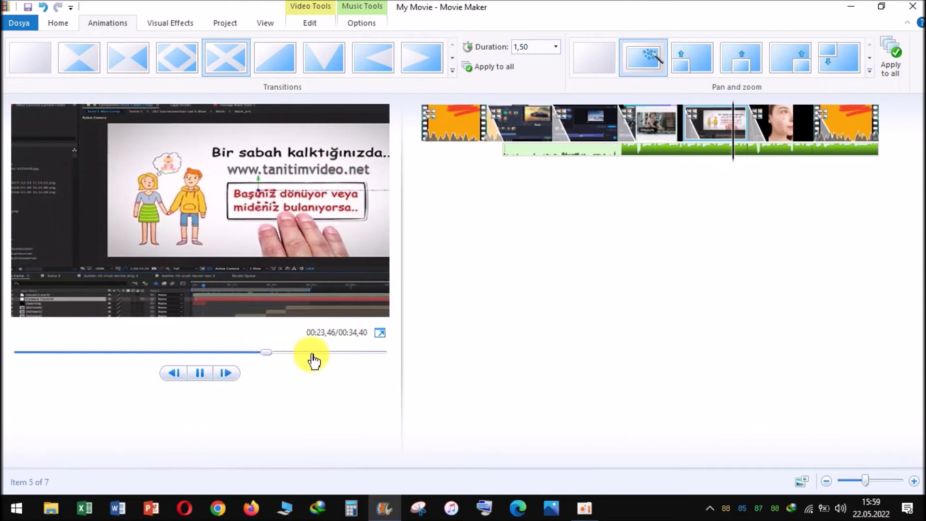
{"action": "left_click", "coordinate": [201, 373]}
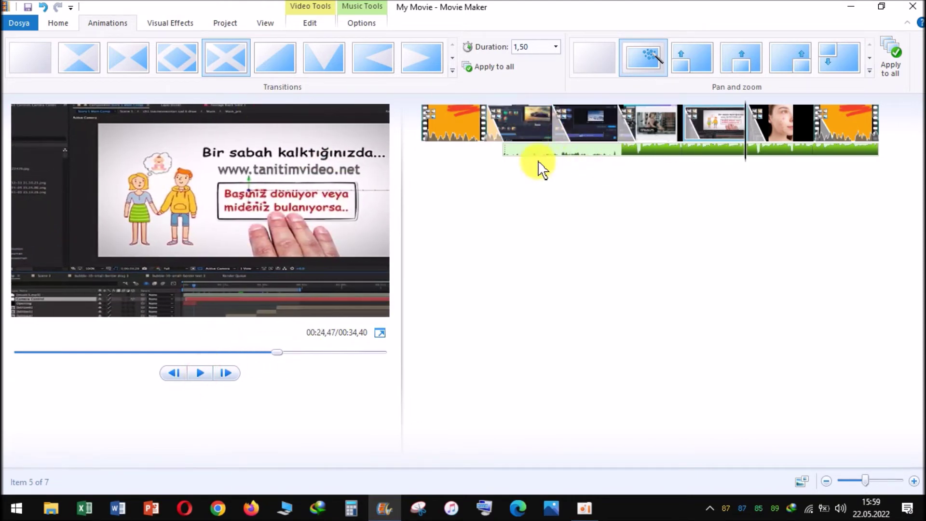
- Inspect the video volume control of the opening intro clip
{"action": "left_click", "coordinate": [470, 128]}
{"action": "double_click", "coordinate": [464, 134]}
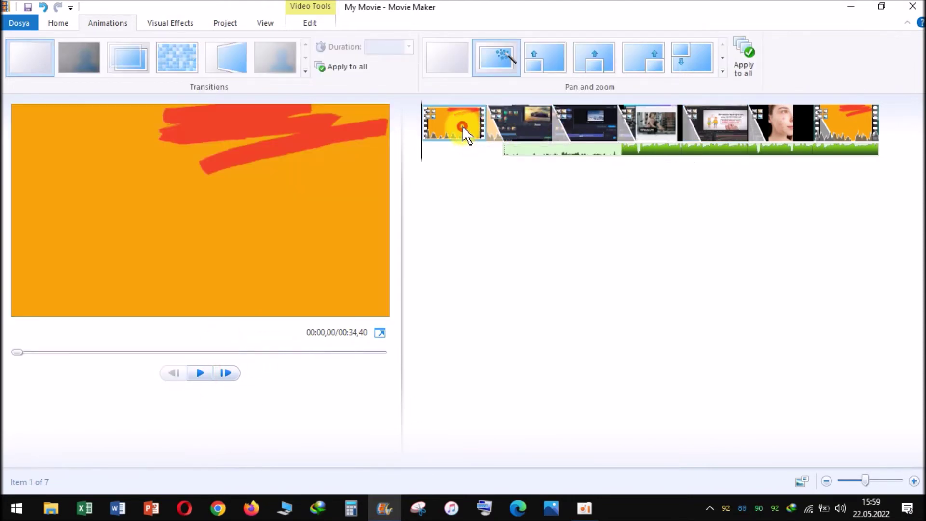
{"action": "left_click", "coordinate": [13, 58]}
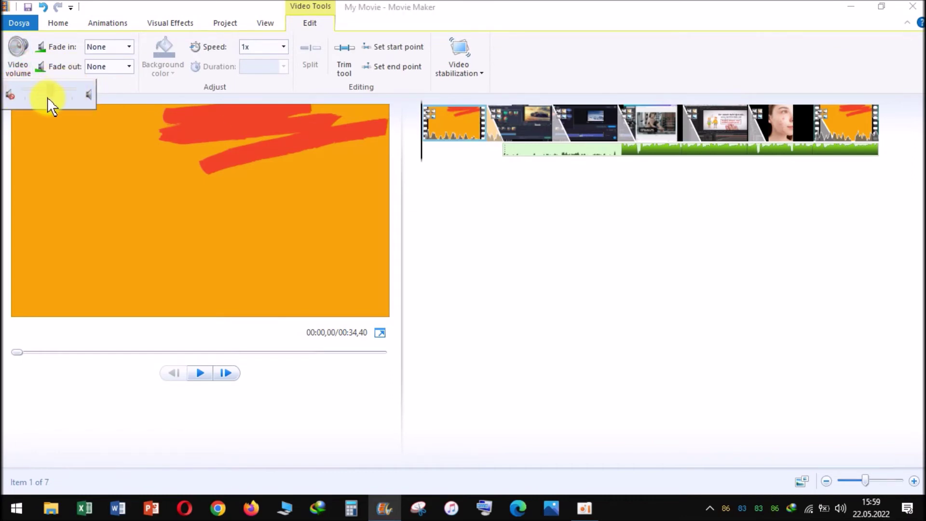
{"action": "left_click", "coordinate": [615, 241]}
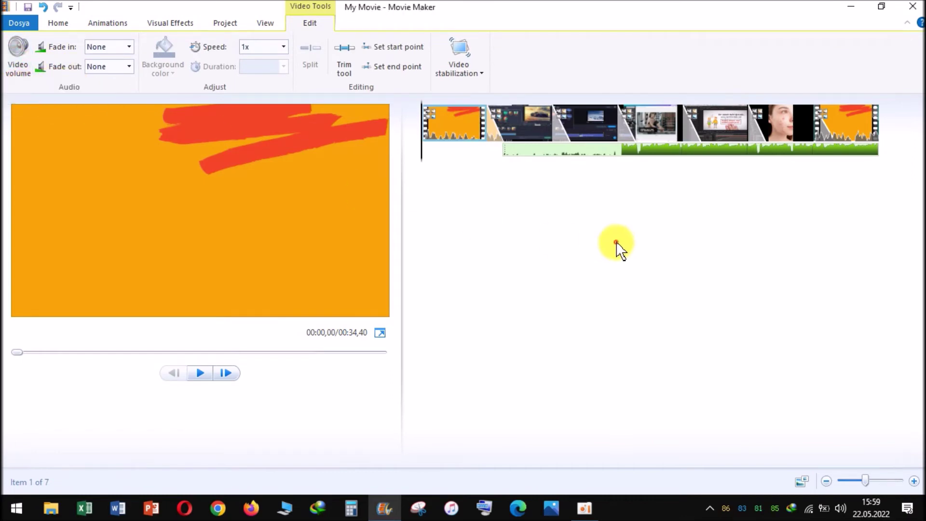
- Check the music track's volume control and shift the track's start time to 3,22s
{"action": "left_click", "coordinate": [644, 150]}
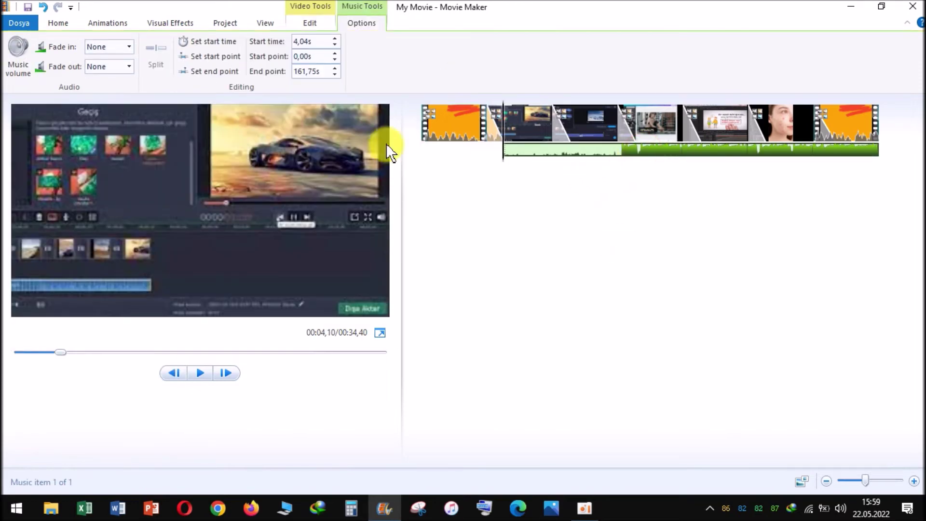
{"action": "left_click", "coordinate": [17, 62]}
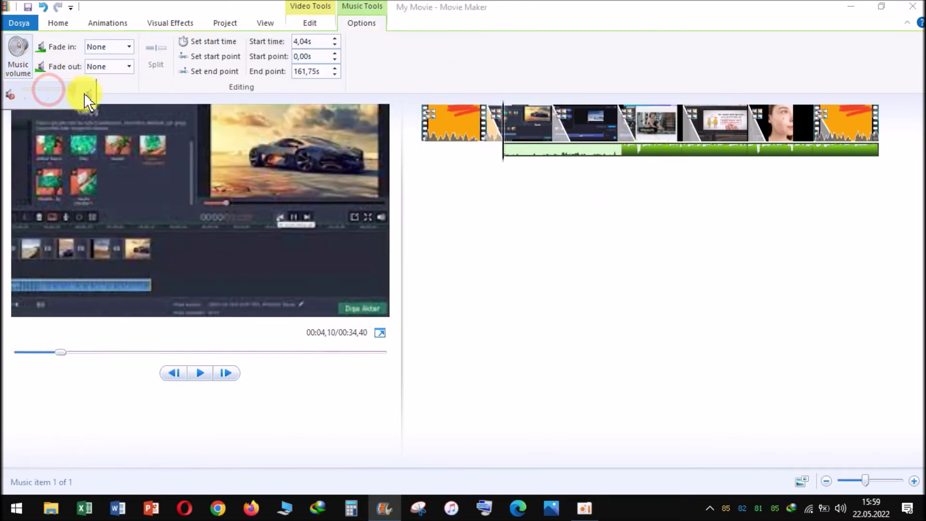
{"action": "left_click", "coordinate": [506, 189]}
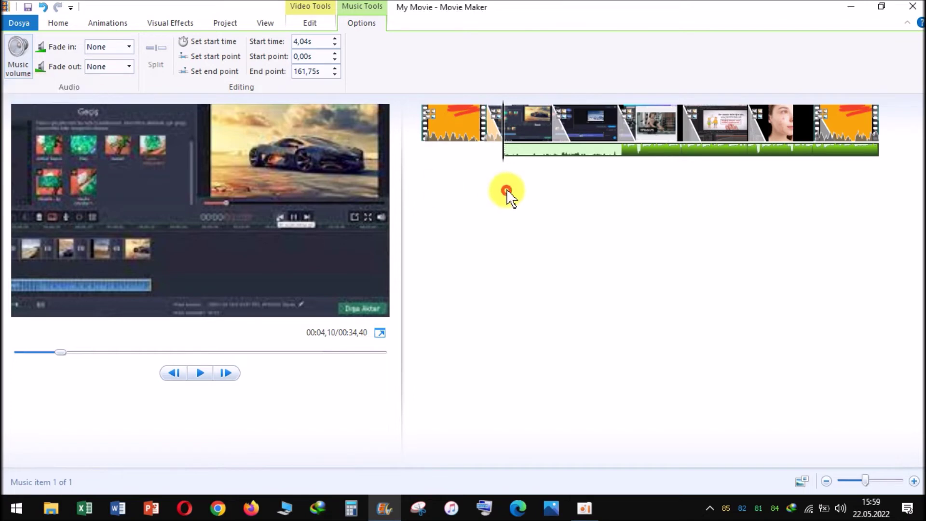
{"action": "left_click_drag", "start_coordinate": [519, 149], "coordinate": [497, 153]}
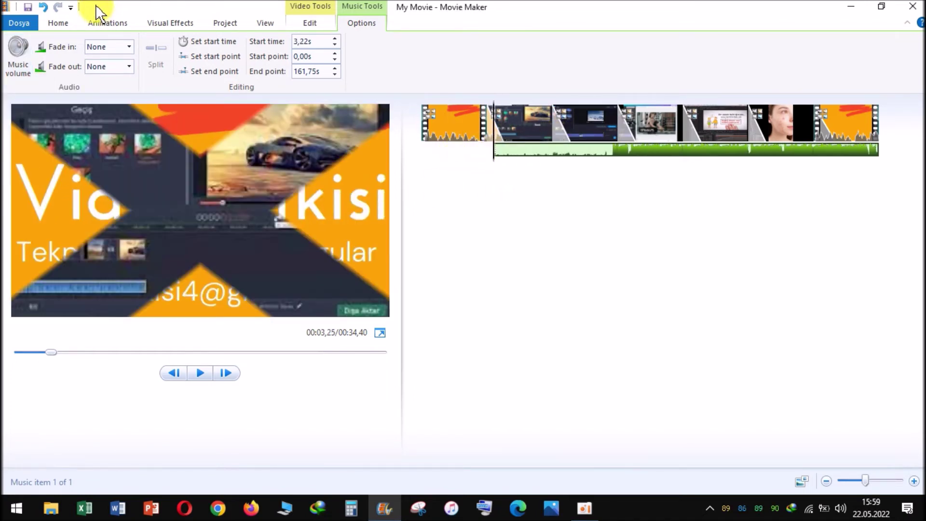
- Add a credits screen at the end of the movie, preview it, and return the playhead to the opening intro clip
{"action": "left_click", "coordinate": [65, 28]}
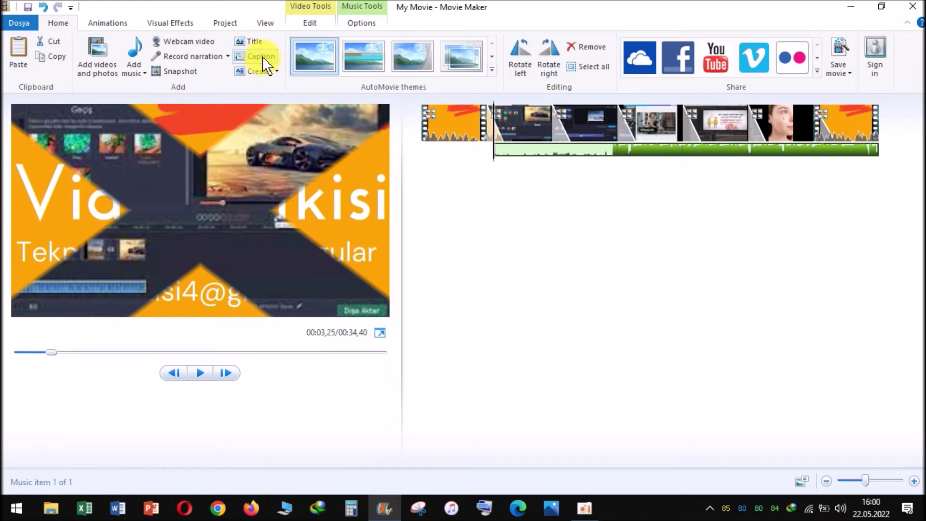
{"action": "left_click", "coordinate": [276, 71]}
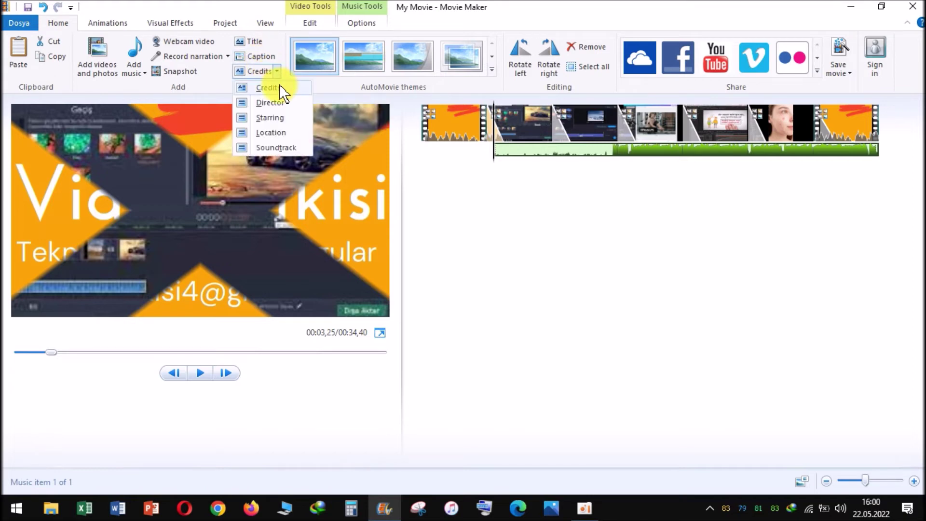
{"action": "left_click", "coordinate": [279, 87]}
{"action": "left_click", "coordinate": [200, 373]}
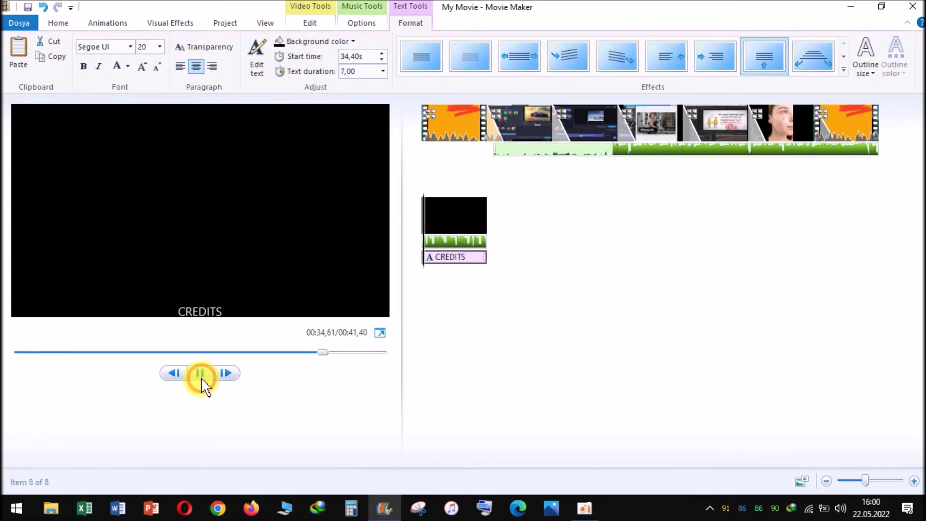
{"action": "left_click", "coordinate": [202, 373]}
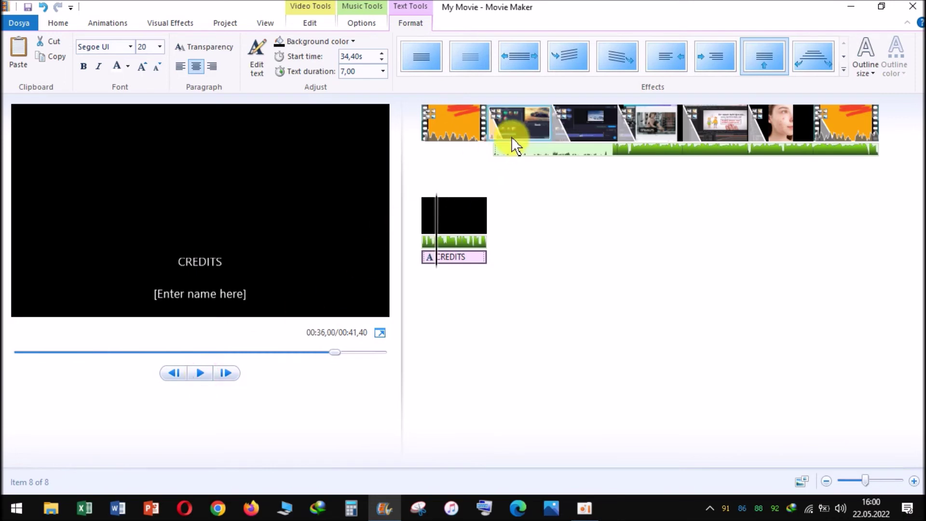
{"action": "left_click_drag", "start_coordinate": [335, 352], "coordinate": [332, 355]}
{"action": "left_click", "coordinate": [22, 351]}
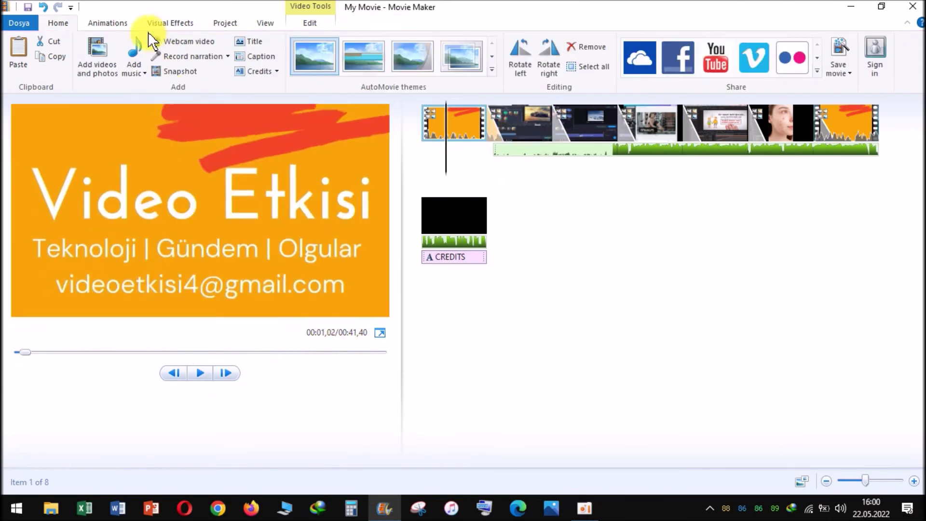
- Rotate the first image after the intro to the left and the next image to the right, and check the result
{"action": "left_click", "coordinate": [509, 126]}
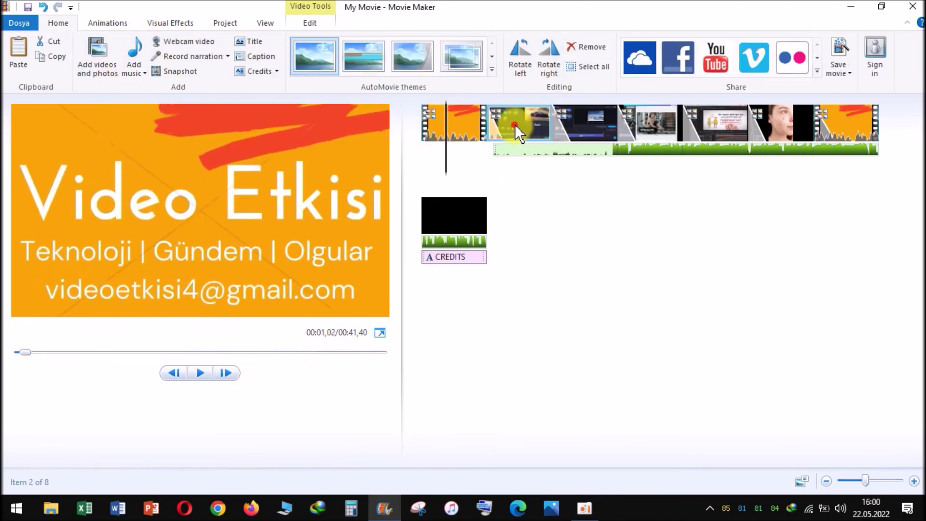
{"action": "left_click", "coordinate": [523, 55]}
{"action": "left_click", "coordinate": [585, 121]}
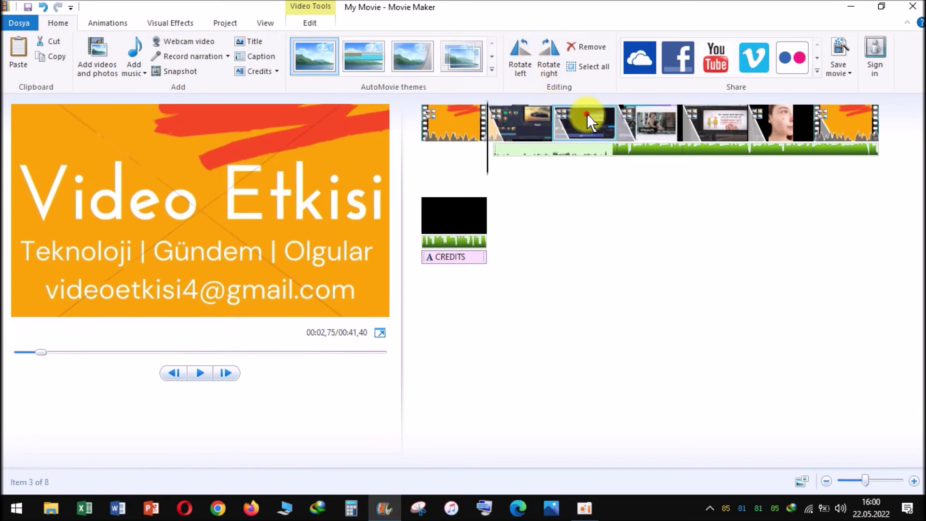
{"action": "left_click", "coordinate": [547, 57]}
{"action": "left_click", "coordinate": [544, 126]}
{"action": "left_click", "coordinate": [585, 123]}
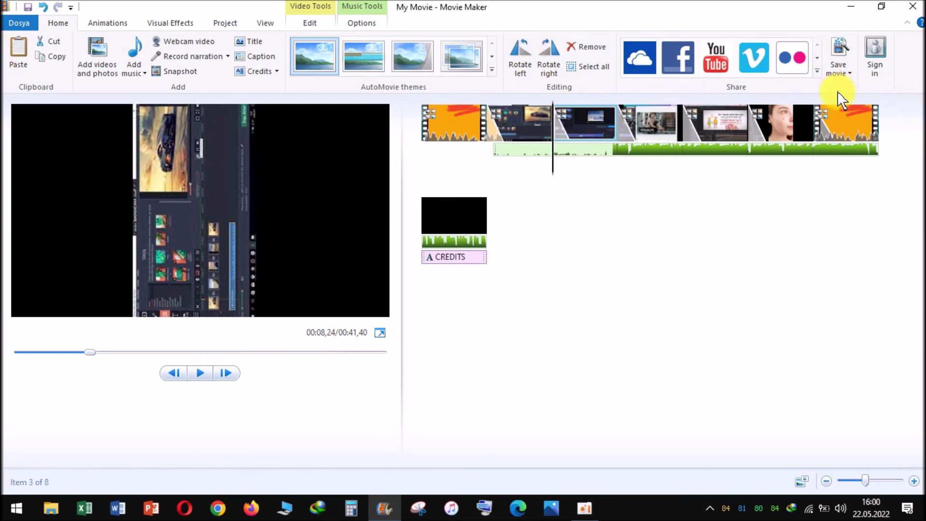
- Review the available output presets for saving the movie and open the Create Custom Setting dialog
{"action": "left_click", "coordinate": [842, 70]}
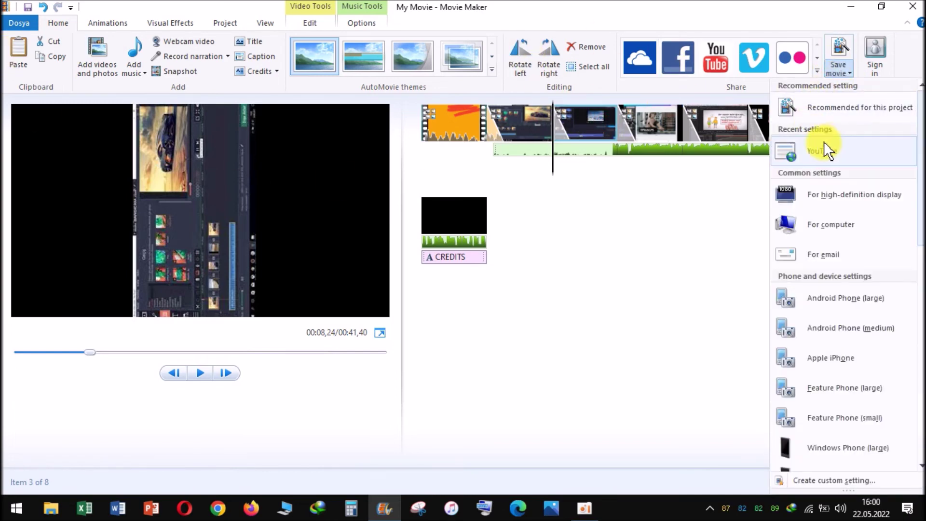
{"action": "scroll", "coordinate": [838, 242], "scroll_direction": "down", "scroll_amount": 4}
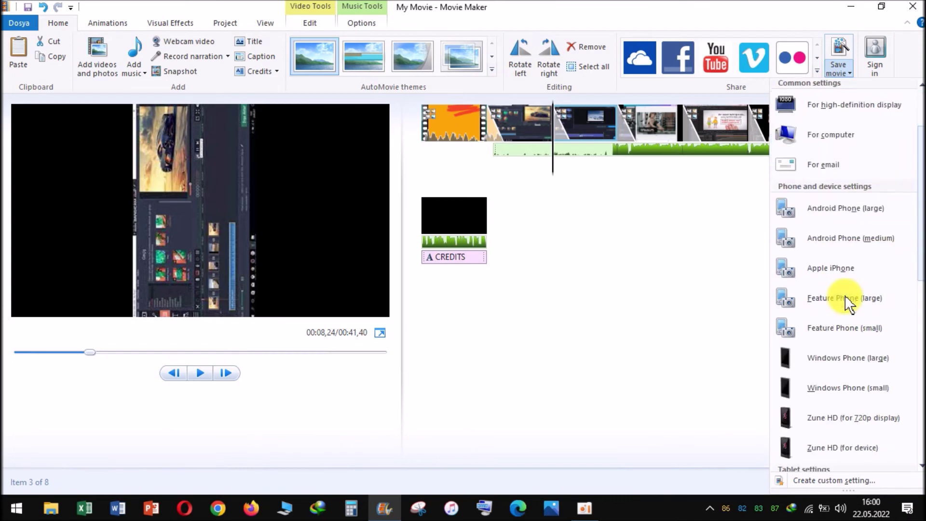
{"action": "scroll", "coordinate": [872, 308], "scroll_direction": "down", "scroll_amount": 10}
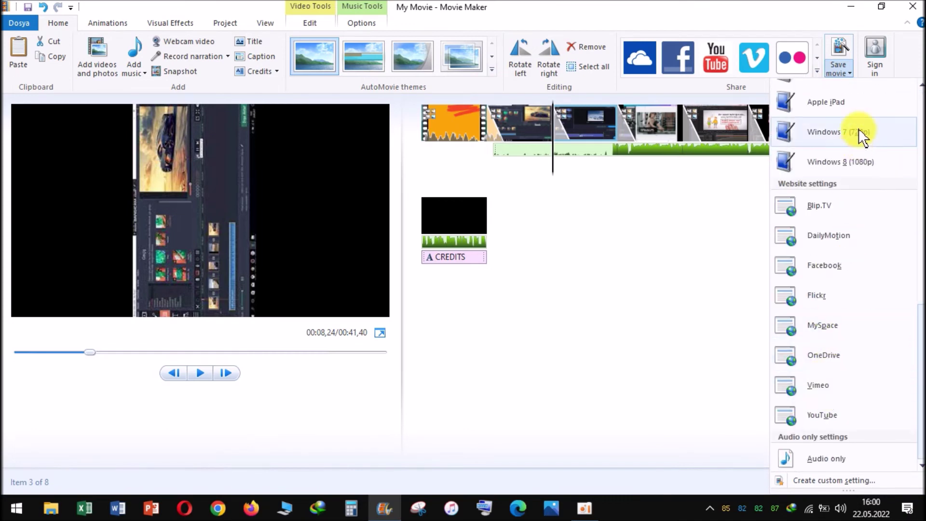
{"action": "scroll", "coordinate": [852, 325], "scroll_direction": "up", "scroll_amount": 12}
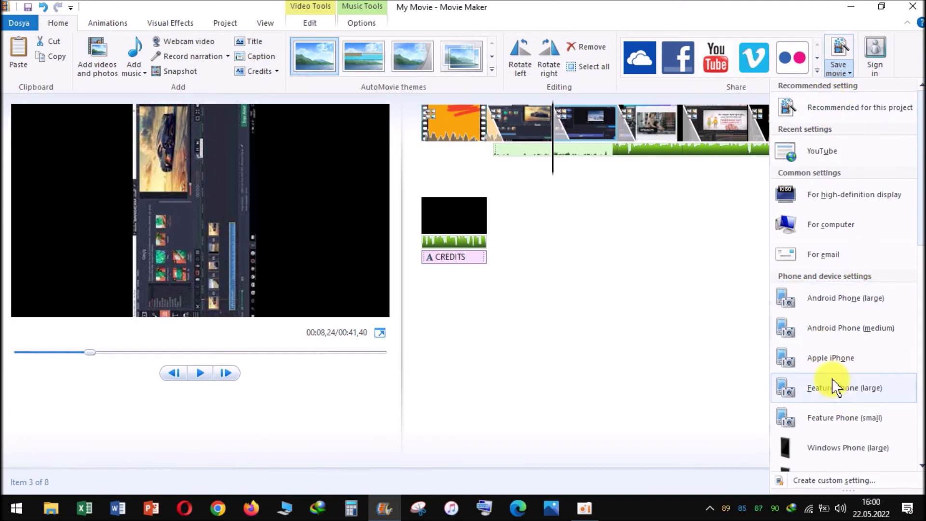
{"action": "scroll", "coordinate": [869, 389], "scroll_direction": "down", "scroll_amount": 5}
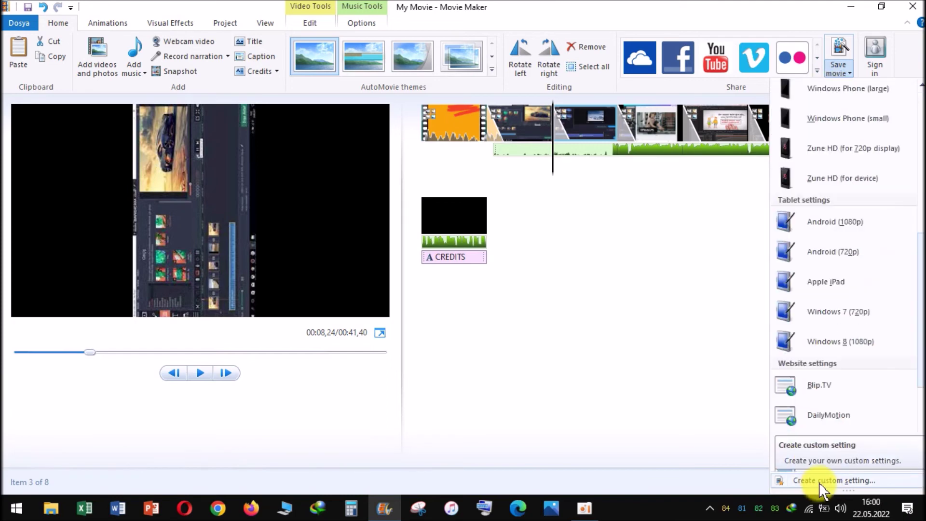
{"action": "left_click", "coordinate": [818, 482]}
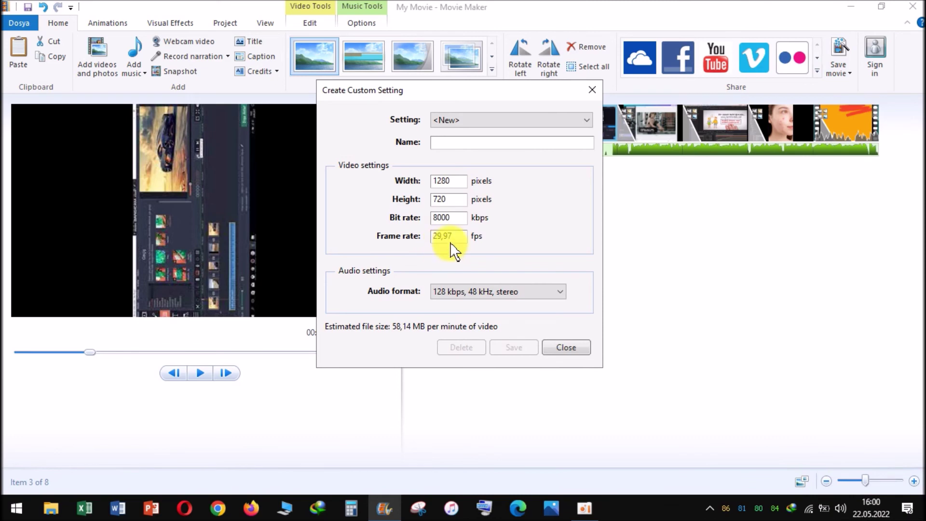
- Close the Create Custom Setting dialog without saving a preset and look over the movie output presets again
{"action": "left_click", "coordinate": [591, 90]}
{"action": "left_click", "coordinate": [606, 194]}
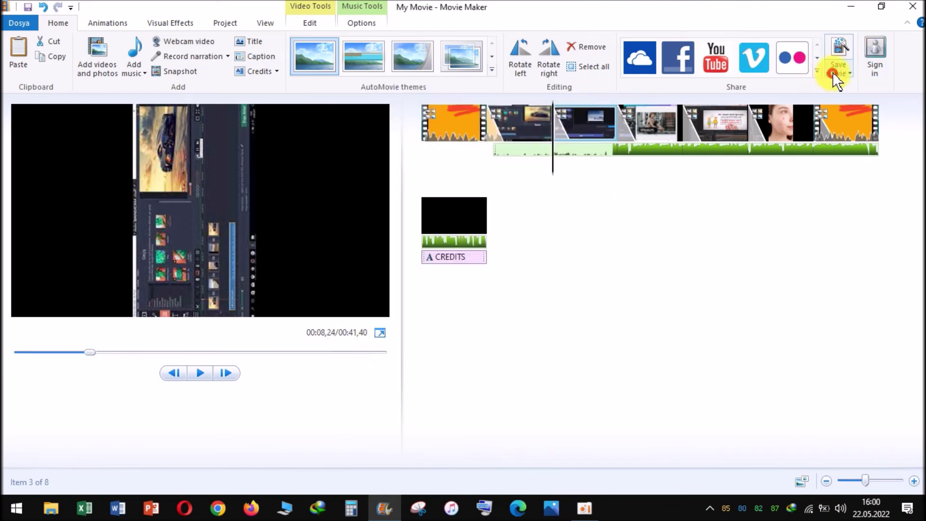
{"action": "left_click", "coordinate": [832, 72]}
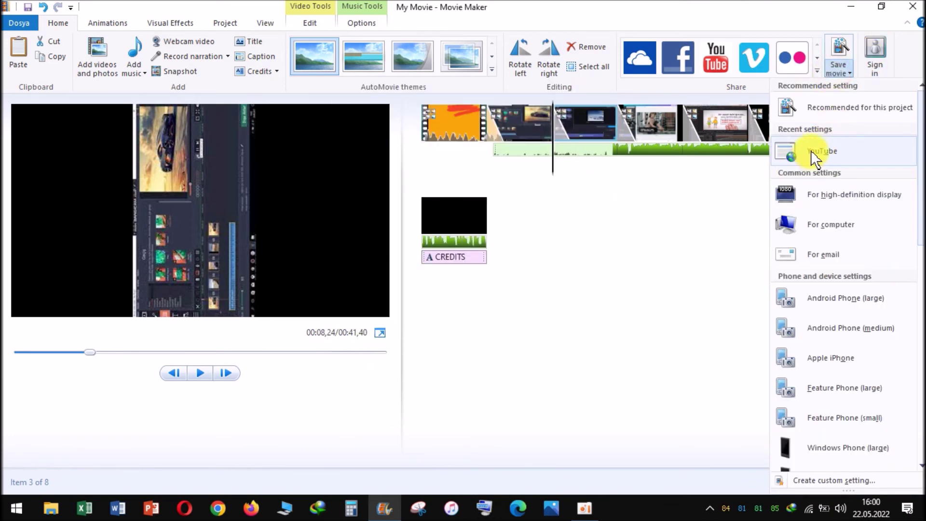
{"action": "left_click", "coordinate": [631, 238]}
{"action": "left_click", "coordinate": [242, 20]}
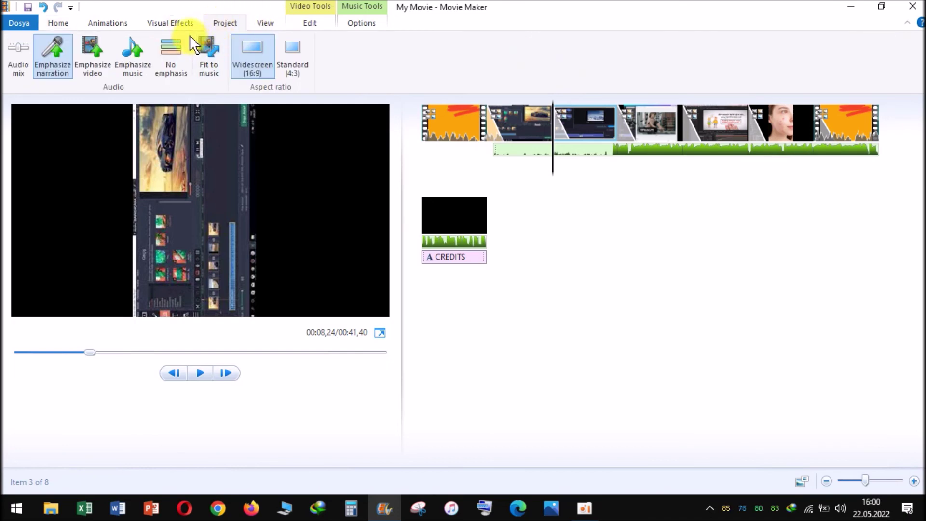
{"action": "left_click", "coordinate": [184, 20]}
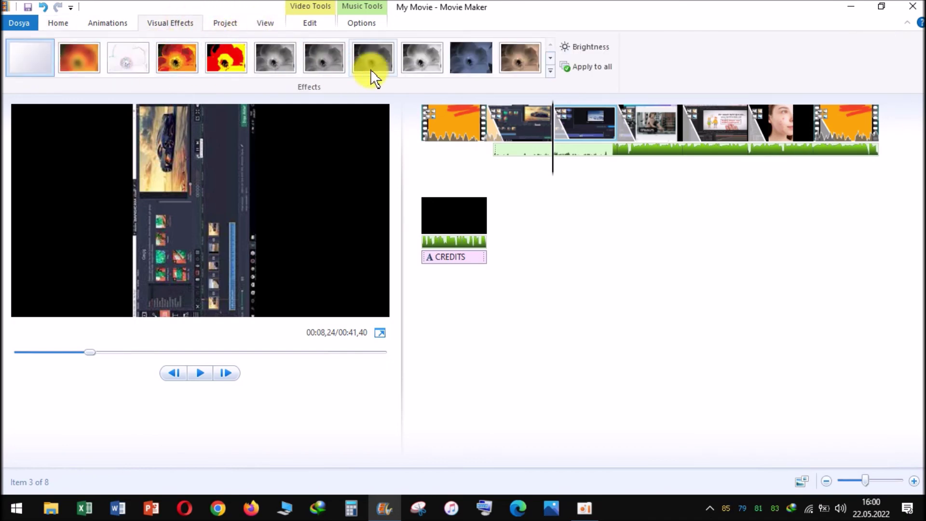
{"action": "left_click", "coordinate": [265, 21]}
{"action": "left_click", "coordinate": [326, 22]}
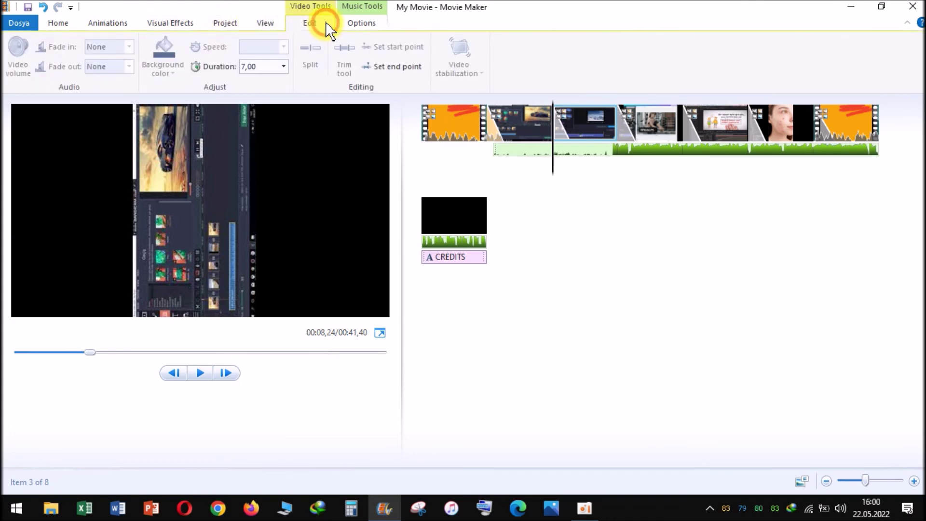
{"action": "left_click", "coordinate": [114, 22]}
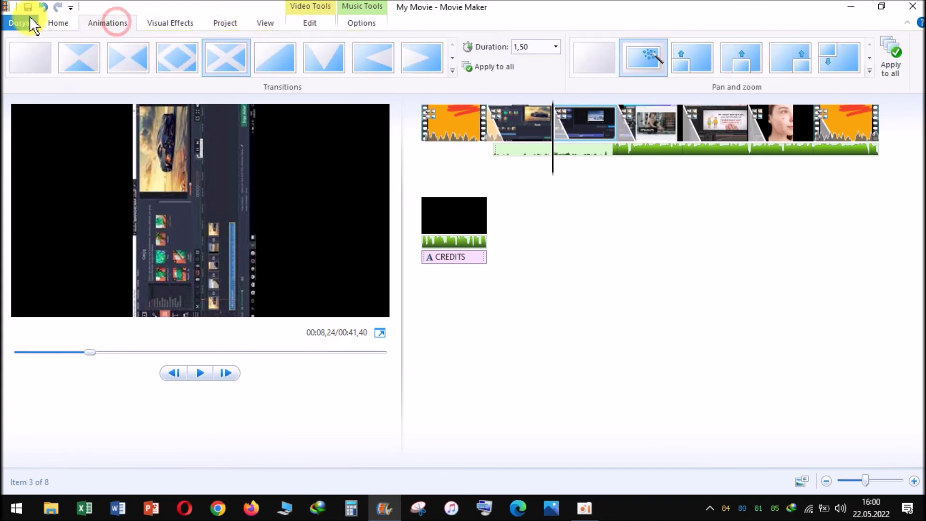
{"action": "left_click", "coordinate": [58, 24]}
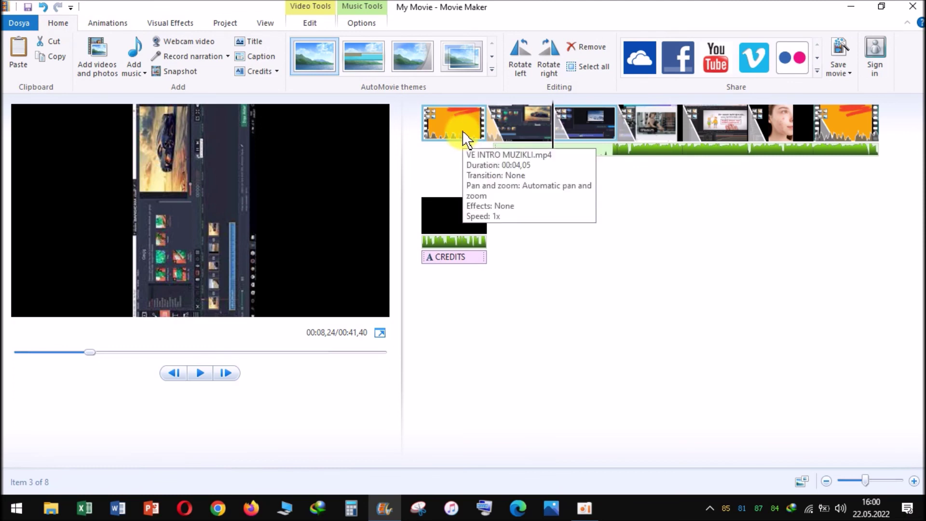
- Return the playhead to the opening intro clip and check the options for saving the movie
{"action": "left_click", "coordinate": [458, 130]}
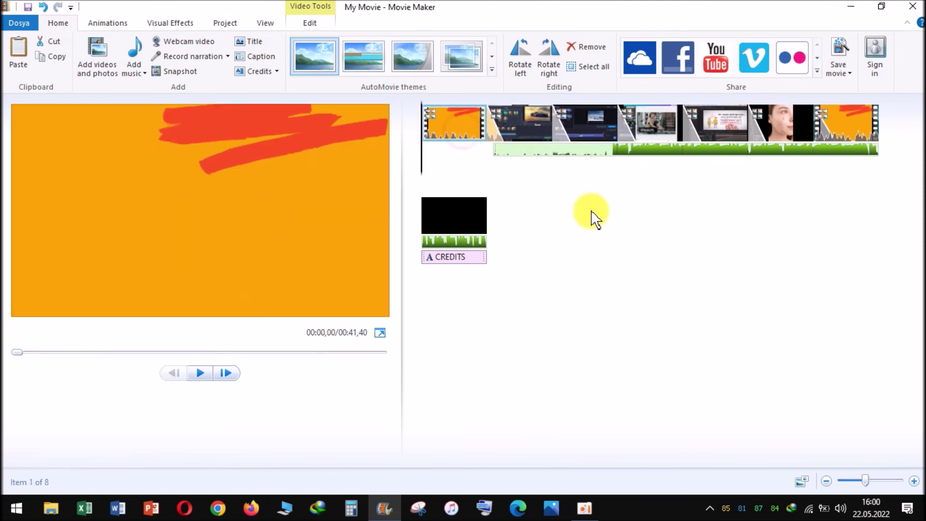
{"action": "left_click", "coordinate": [849, 73]}
{"action": "left_click", "coordinate": [573, 292]}
- Close Movie Maker without saving the changes to My Movie and return to the desktop
{"action": "left_click", "coordinate": [913, 6]}
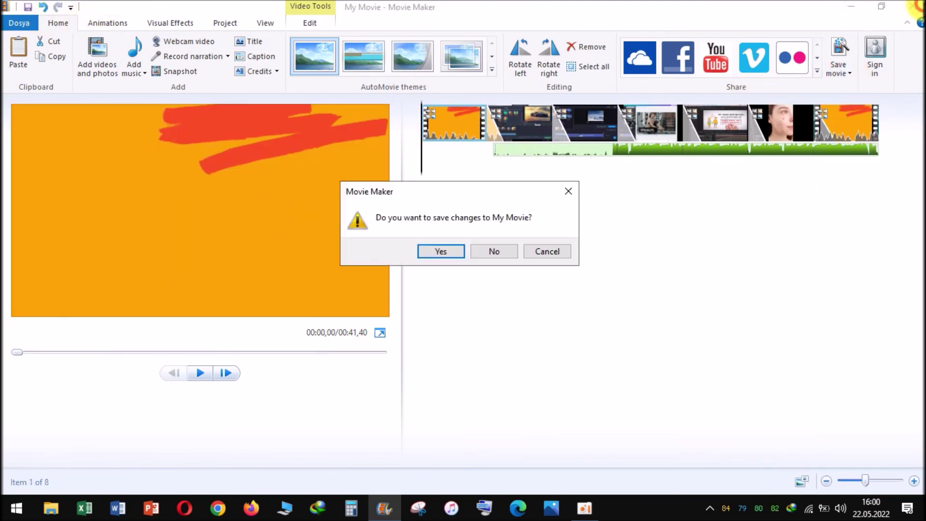
{"action": "left_click", "coordinate": [487, 251]}
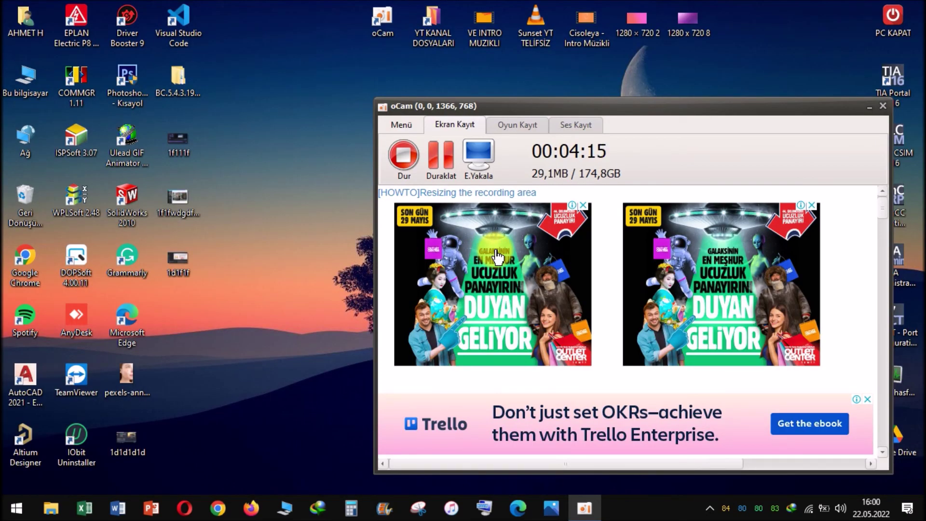
{"action": "left_click", "coordinate": [309, 220]}
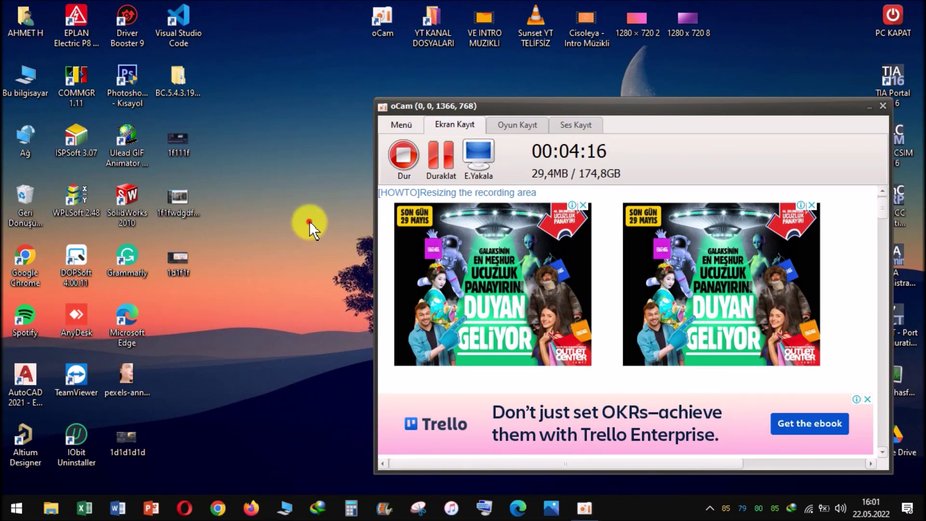